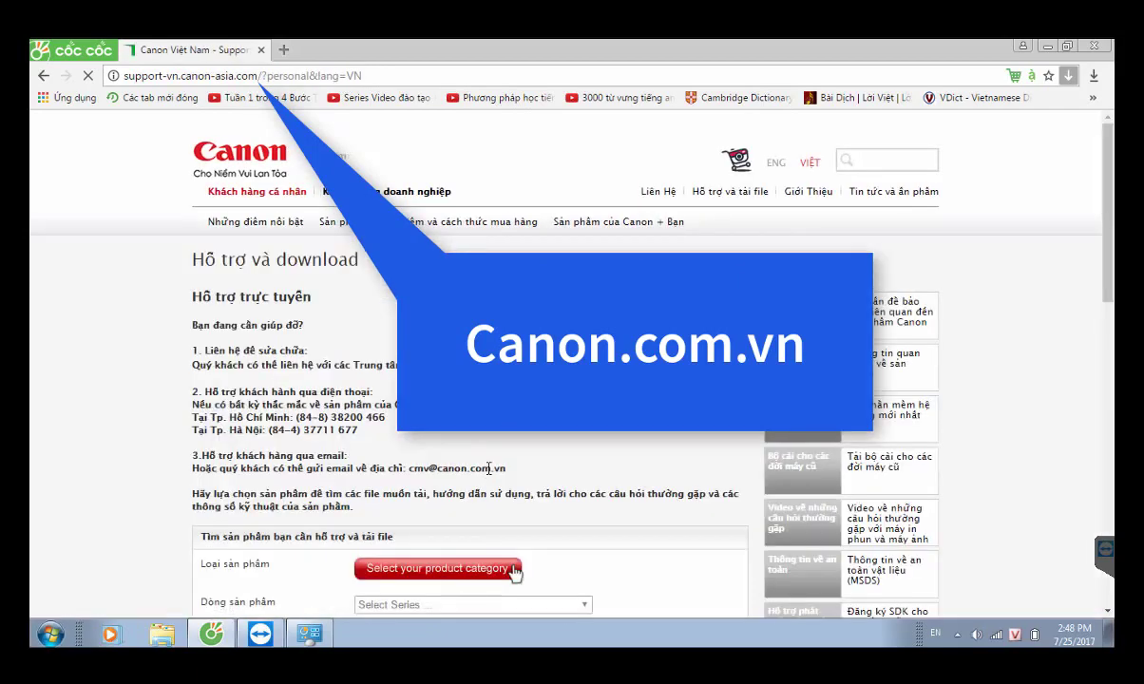
- Choose Laser Printers as the product category on the Canon support page
scroll(513, 570, down, 3)
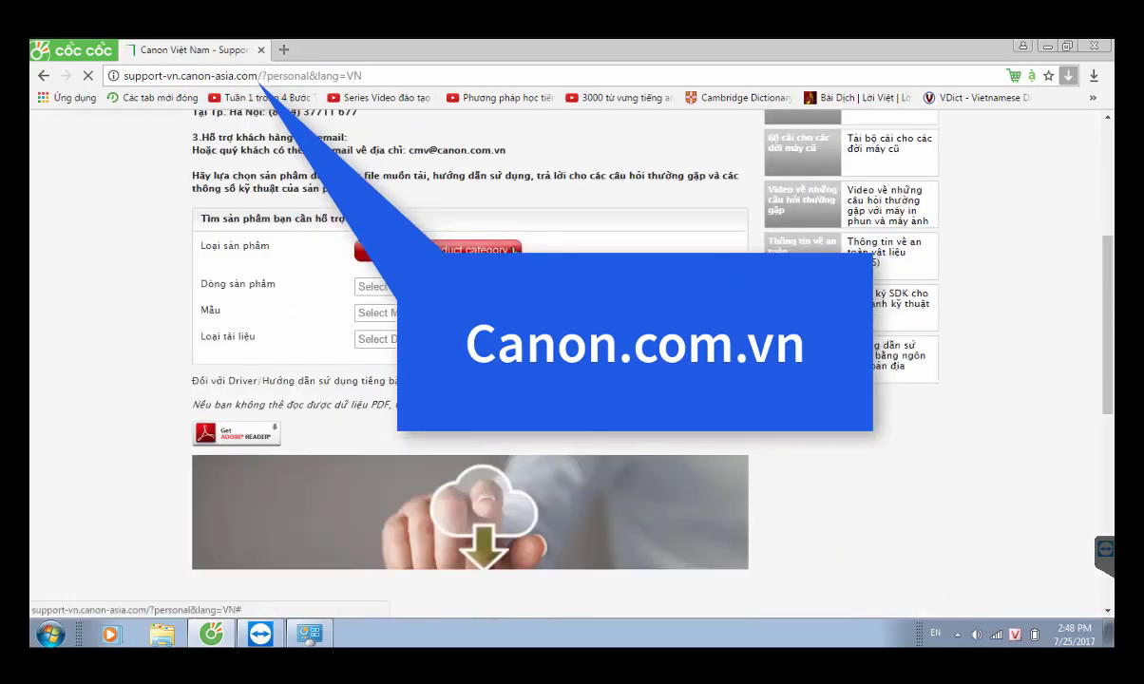
click(475, 253)
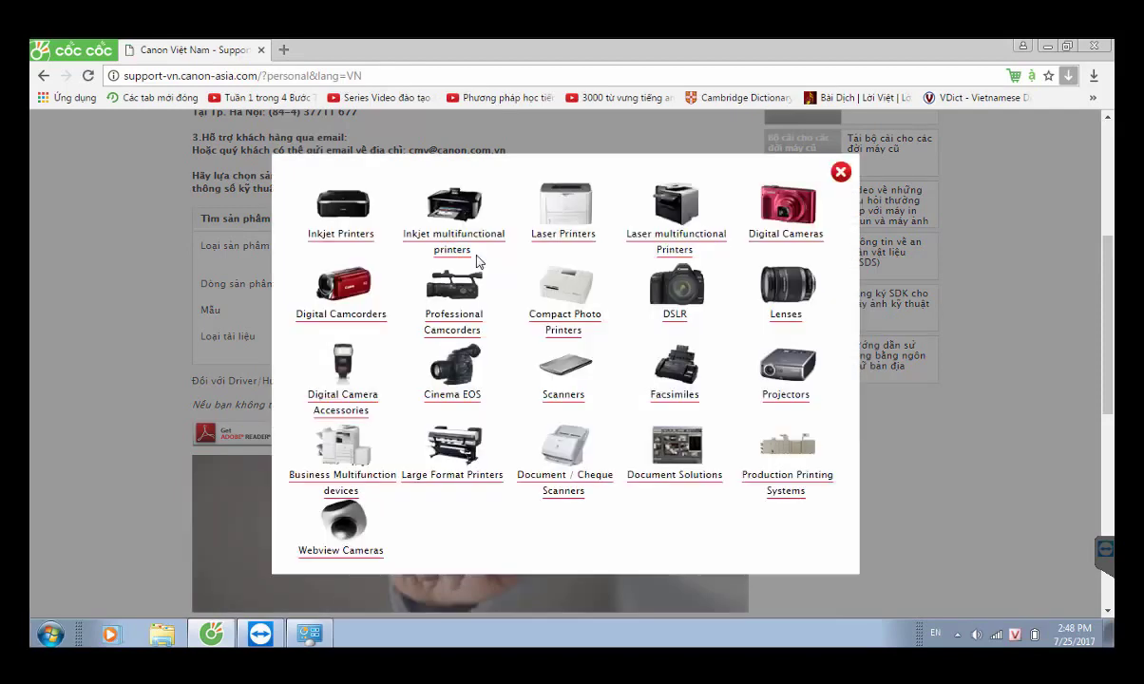
click(514, 216)
- Search for Drivers & Softwares for the ImageCLASS series, model imageCLASS LBP6030w
click(456, 194)
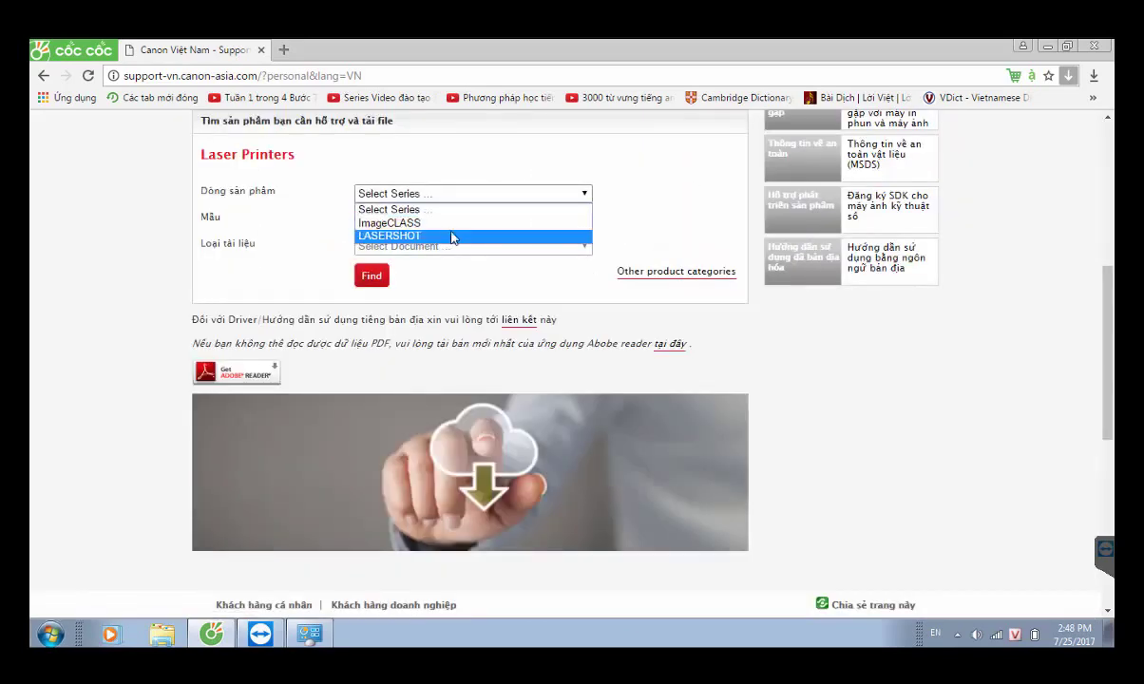
click(432, 222)
click(445, 221)
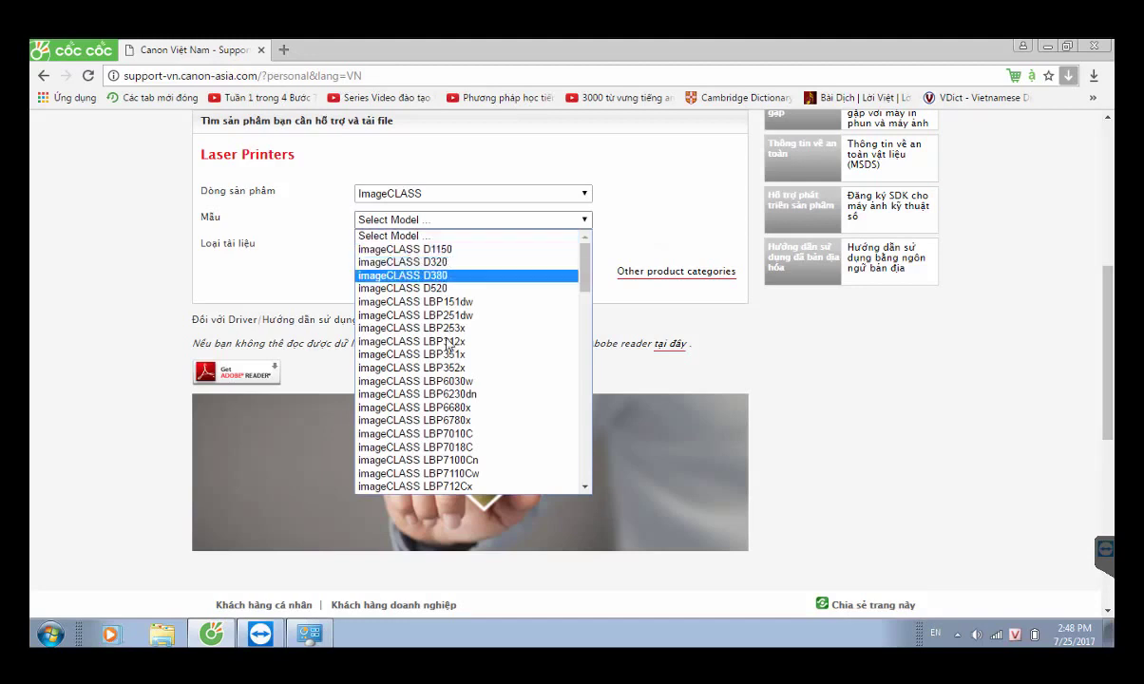
click(418, 380)
click(429, 249)
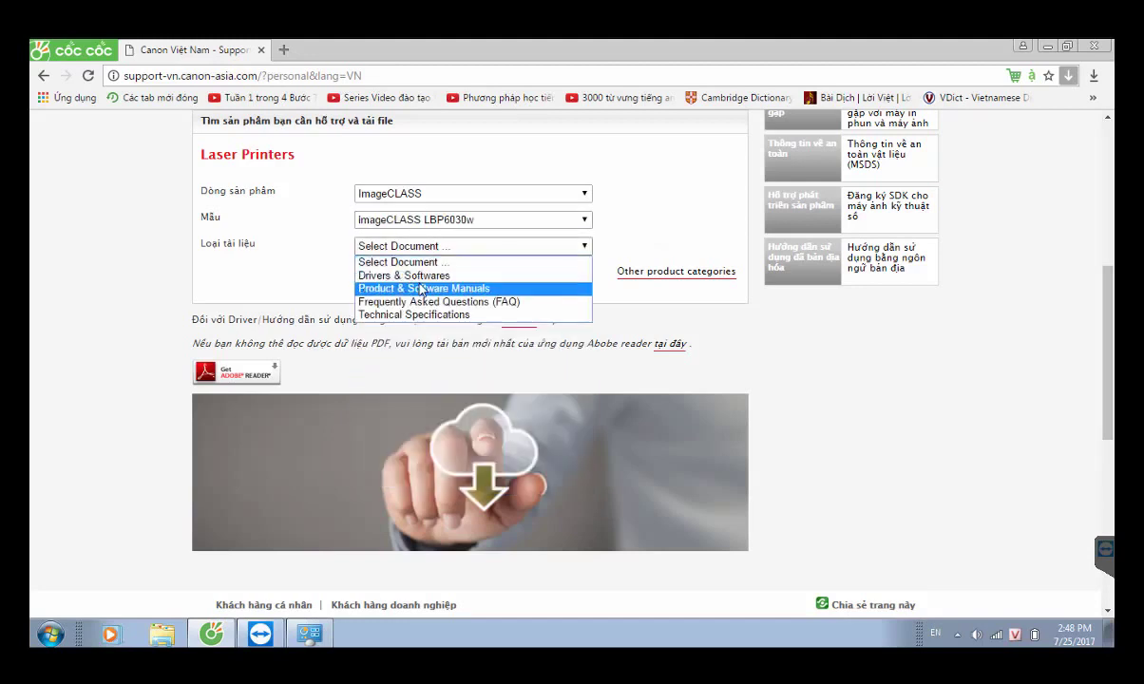
click(401, 275)
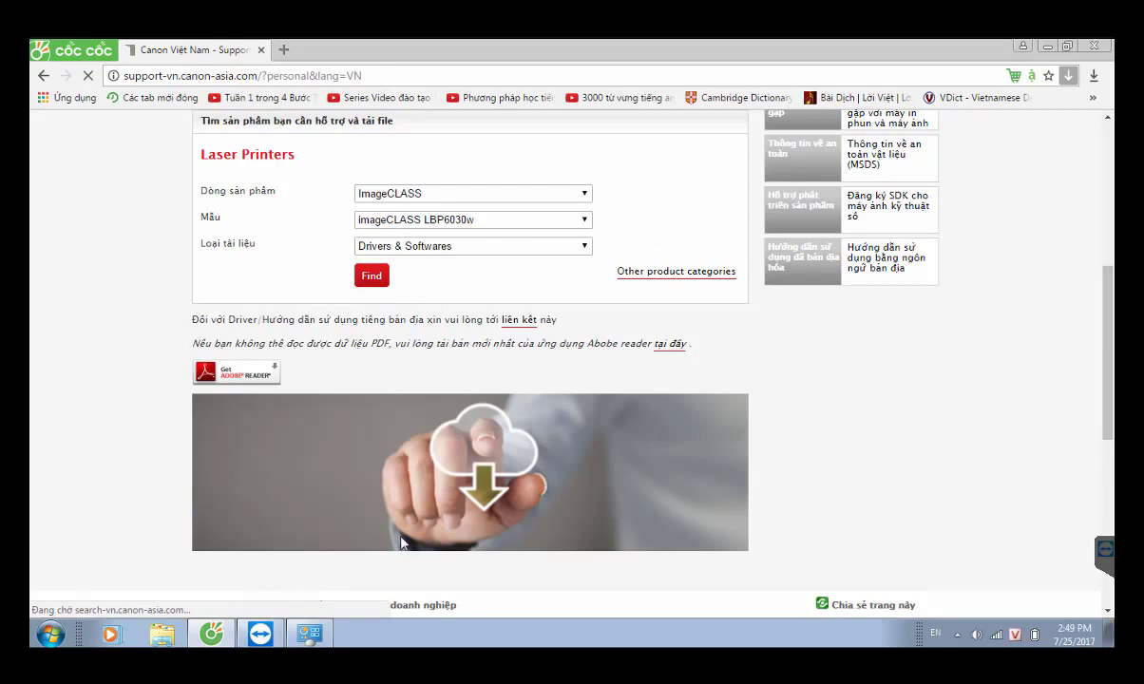
- Switch to Windows Explorer and view the computer's system properties to check the Windows edition and system type
key(alt+Tab)
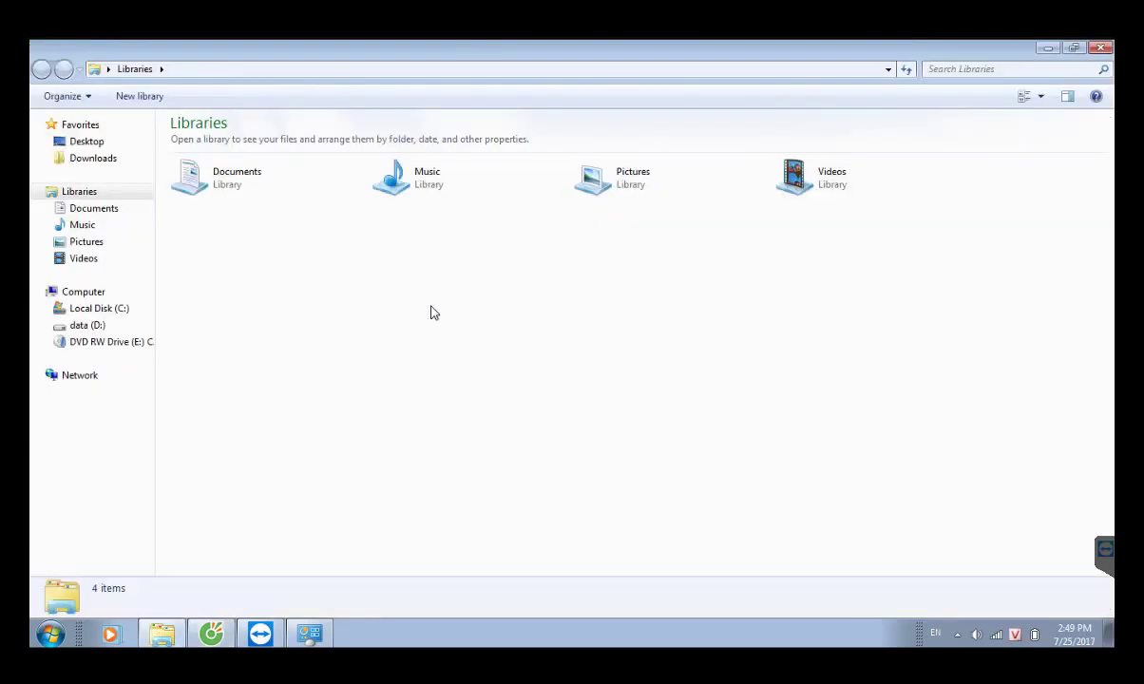
click(95, 292)
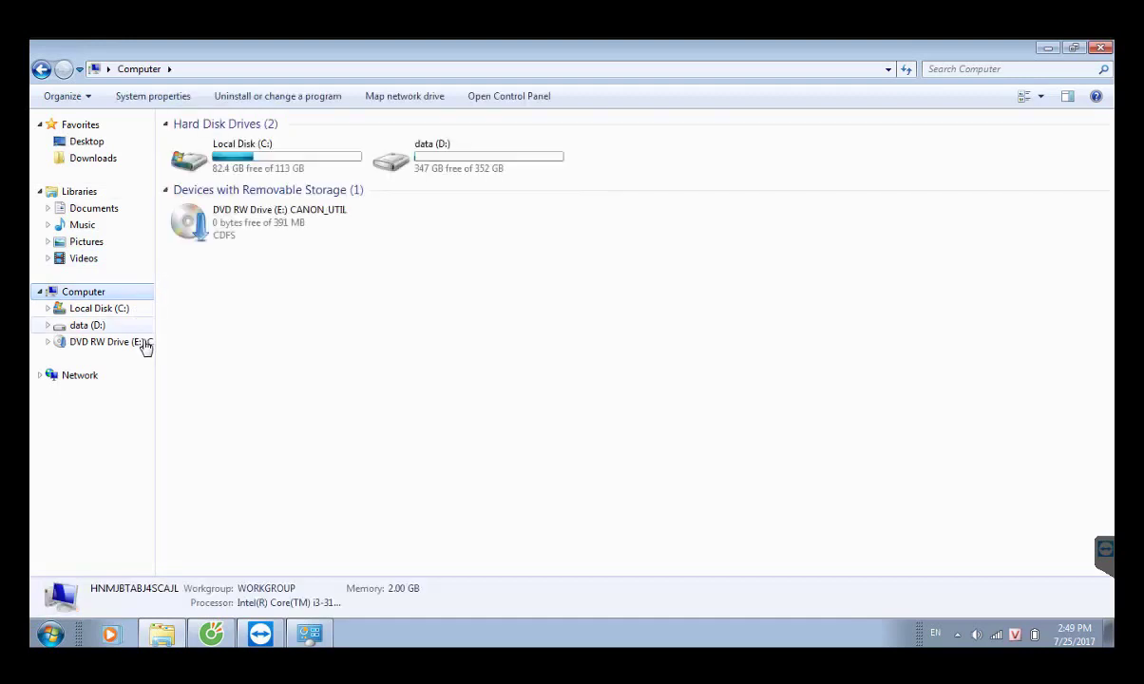
click(160, 100)
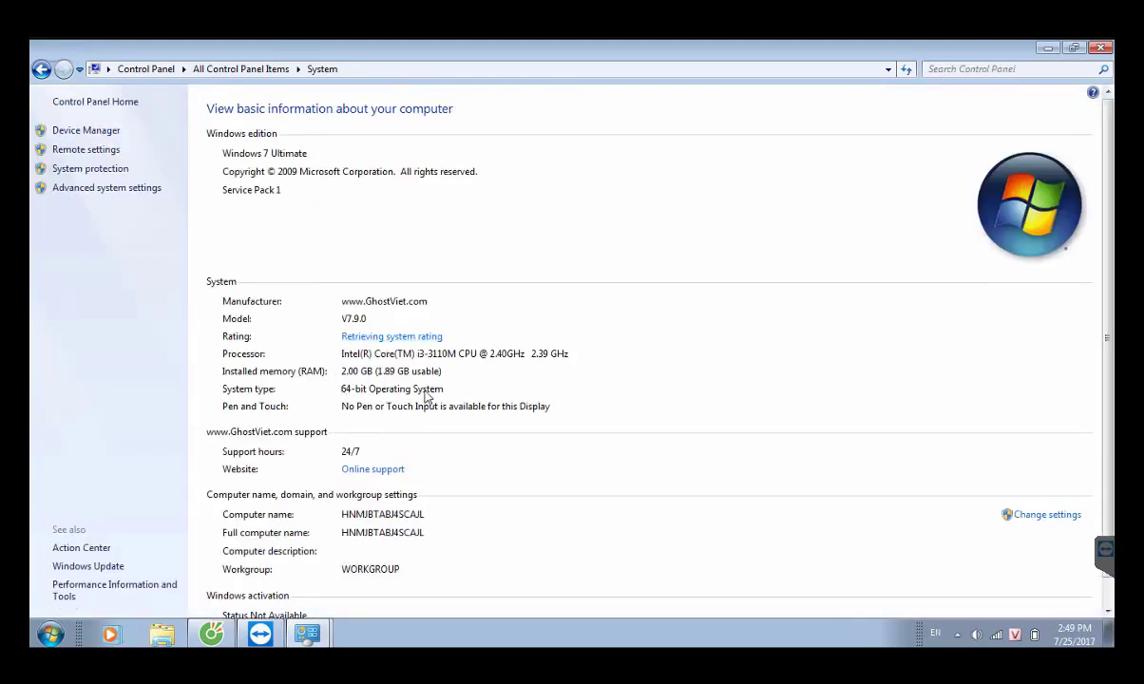
- Return to the browser and filter the driver downloads by Windows 7 (x64)
click(213, 638)
scroll(166, 475, down, 4)
scroll(166, 473, down, 2)
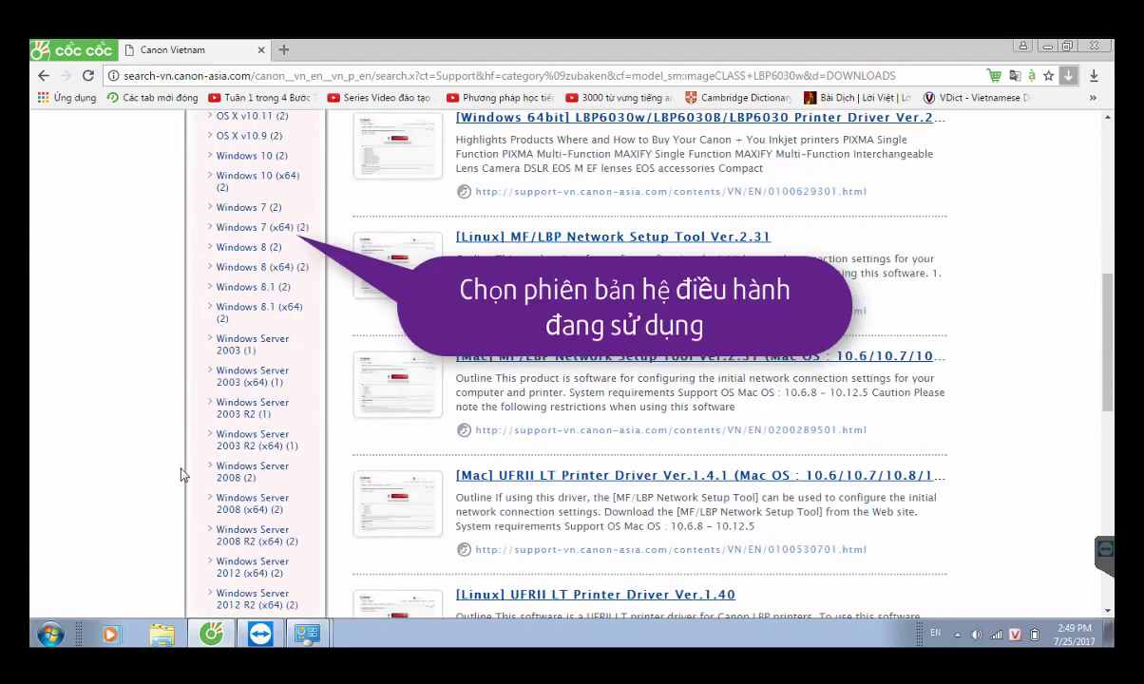
click(275, 228)
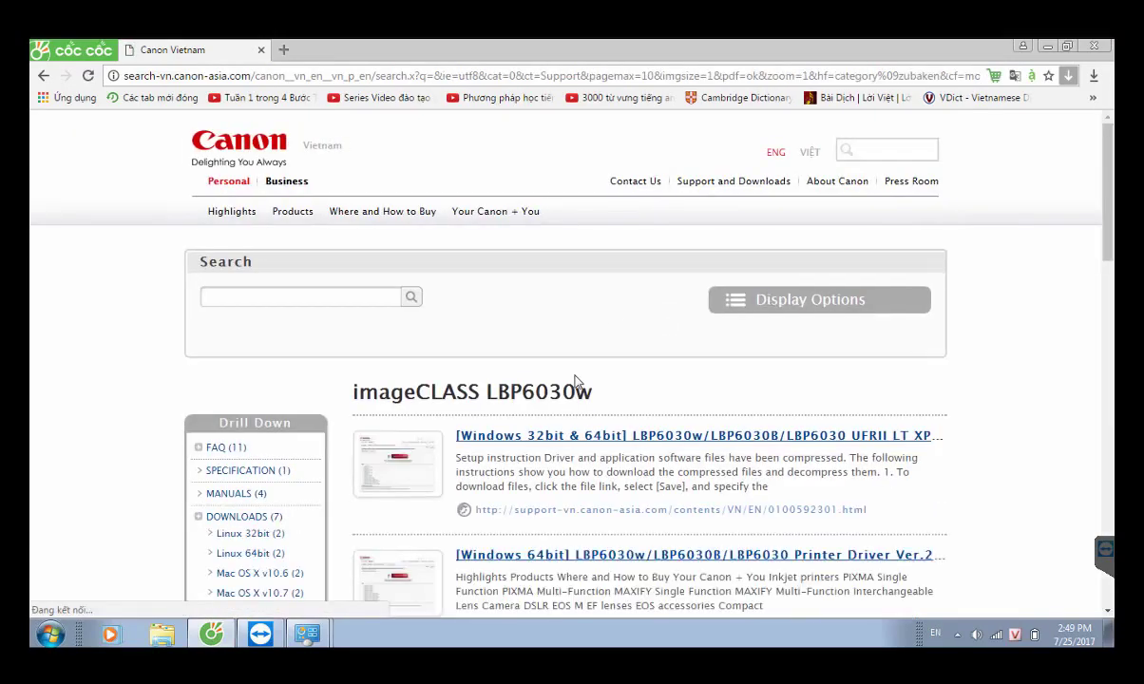
- Download the [Windows 64bit] LBP6030w/LBP6030B/LBP6030 Printer Driver Ver.21.10 and accept its license agreement
scroll(665, 344, down, 2)
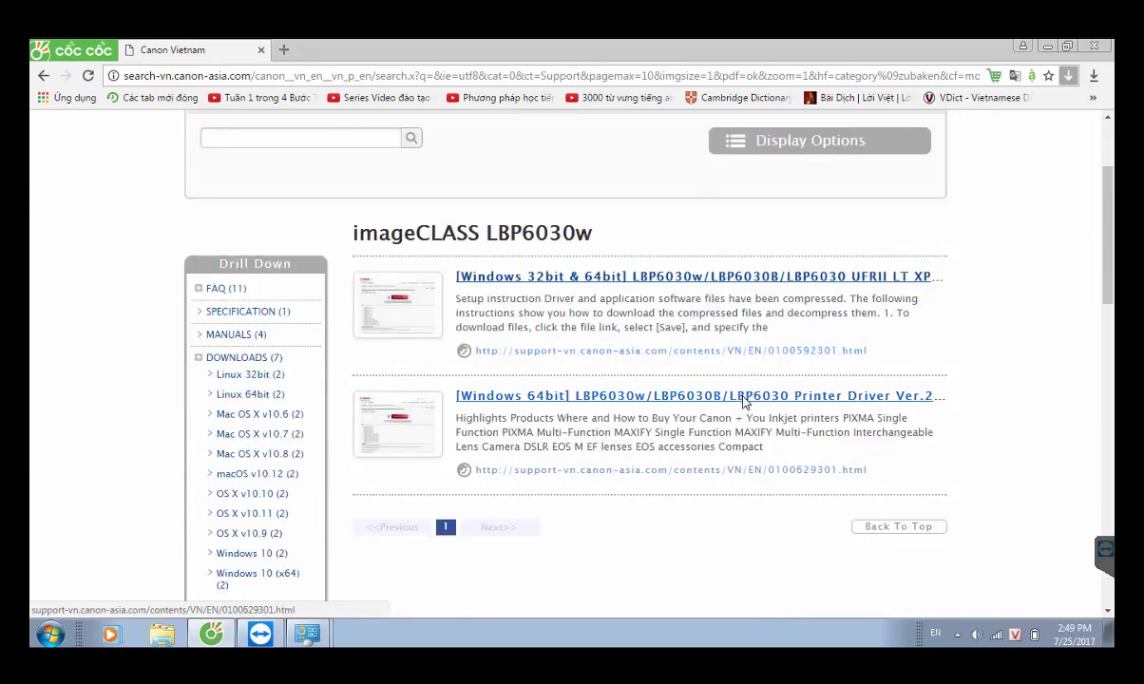
click(732, 391)
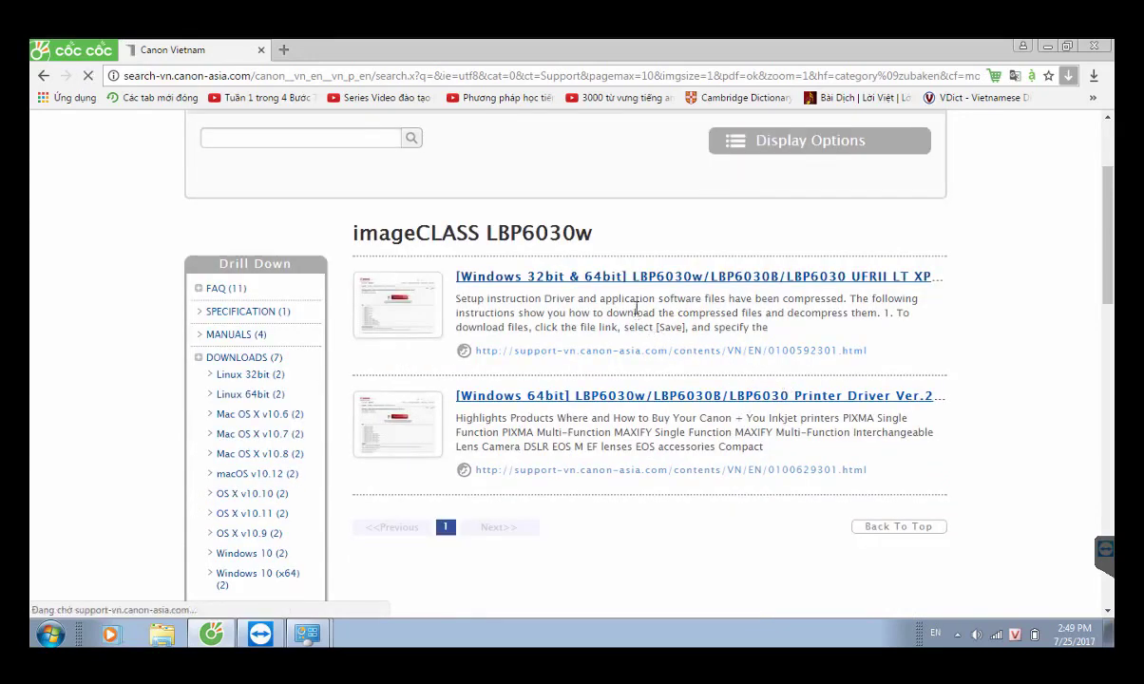
click(614, 345)
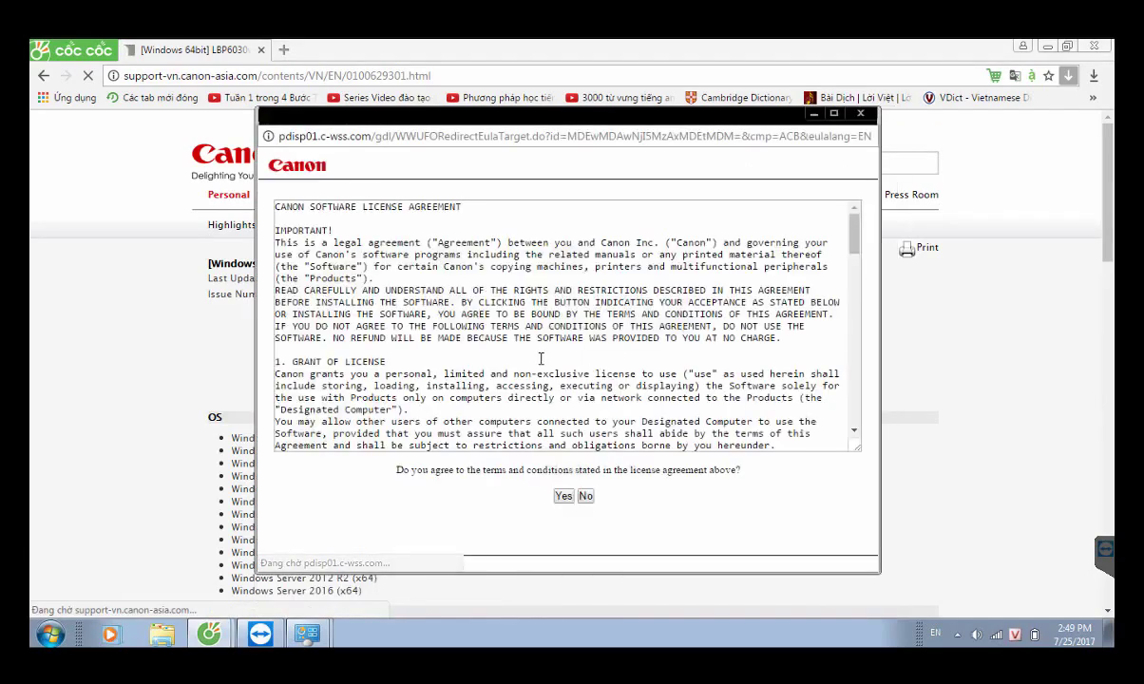
scroll(540, 358, down, 10)
click(564, 495)
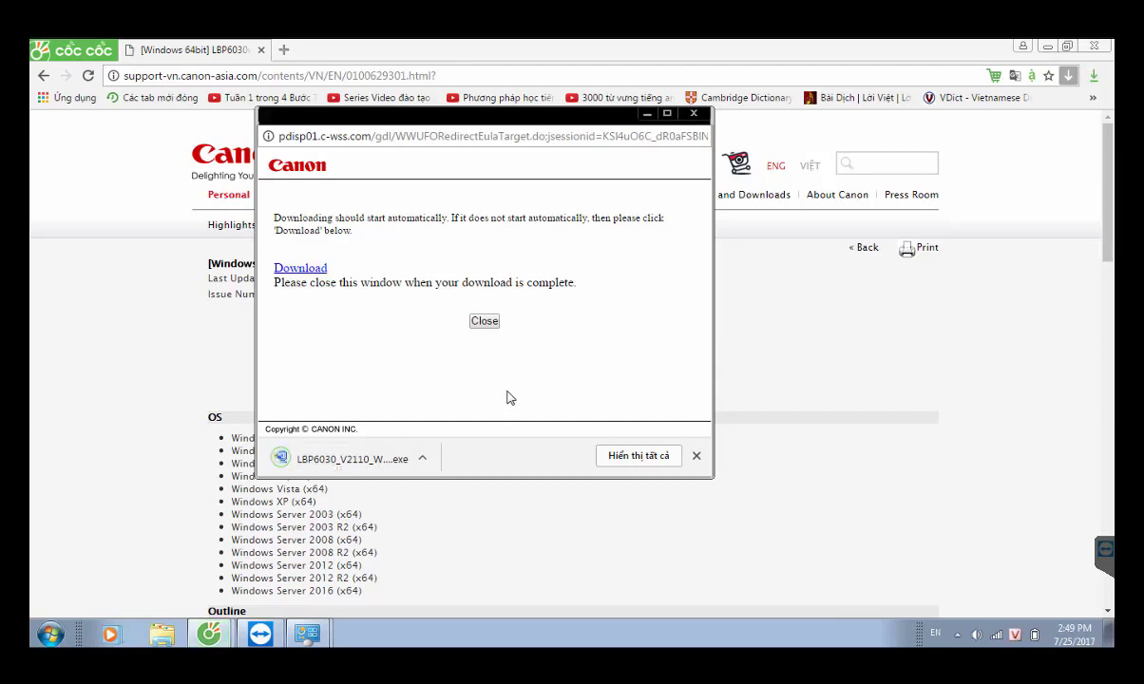
- Run the downloaded LBP6030 driver file to extract it, and close the download pop-up window
click(375, 462)
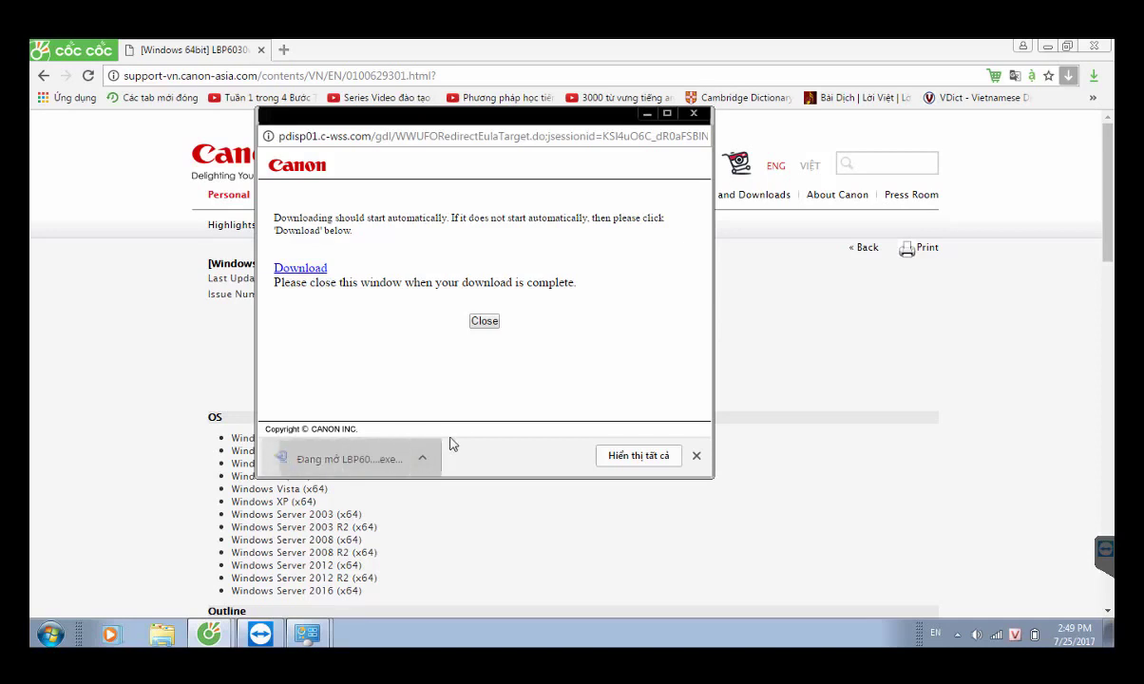
click(614, 350)
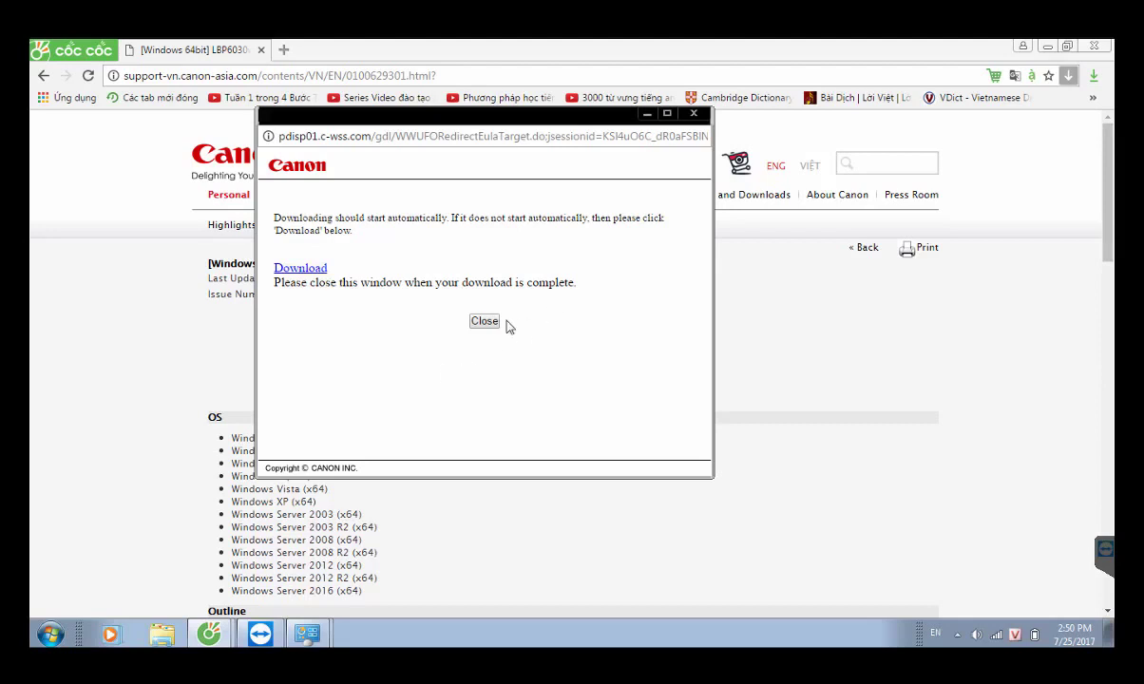
click(693, 113)
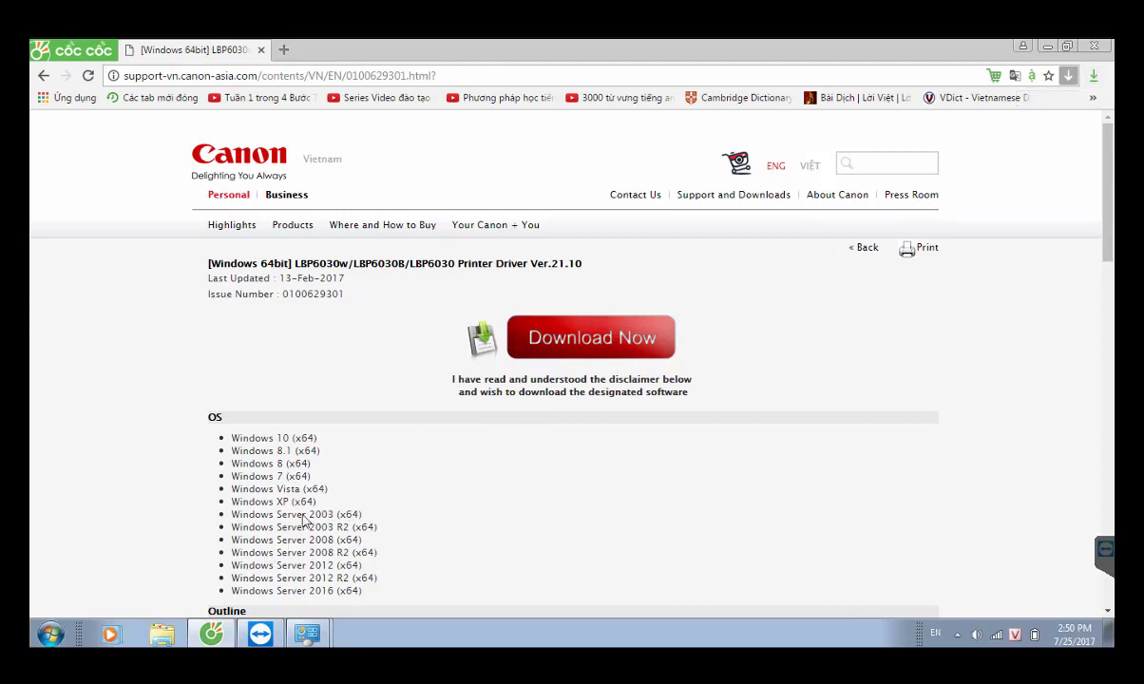
- In the extracted LBP6030_V2110_W64_uk_EN_1 folder, launch CNAN1STK from Network_Setting_Tool
key(alt+Tab)
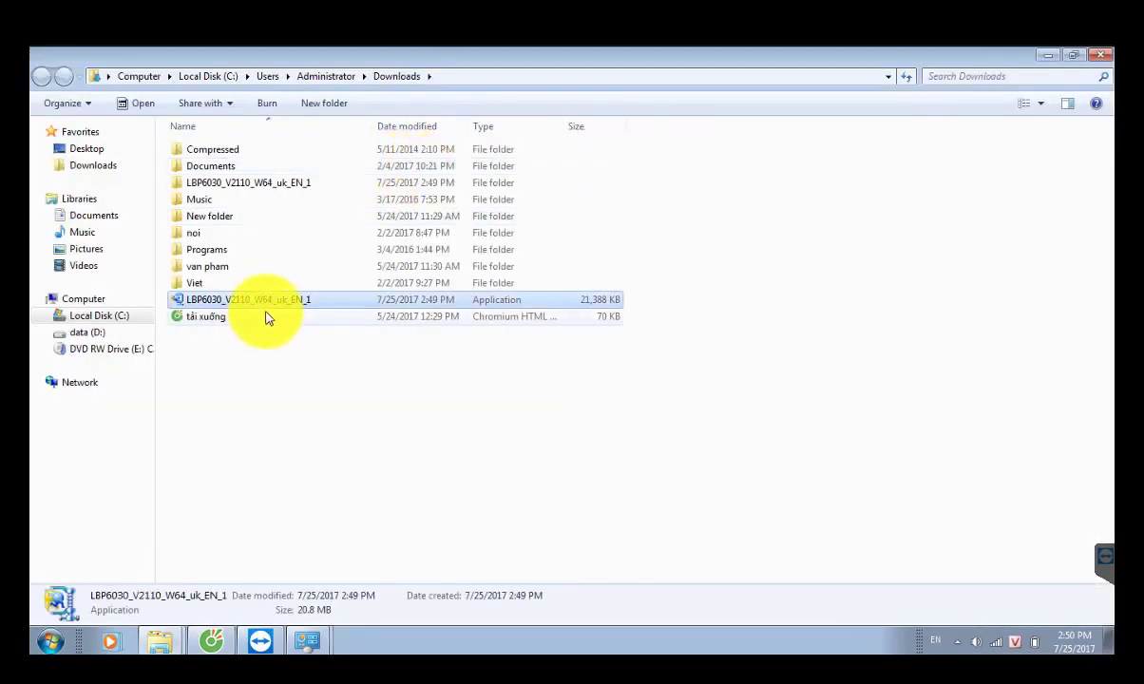
right_click(271, 301)
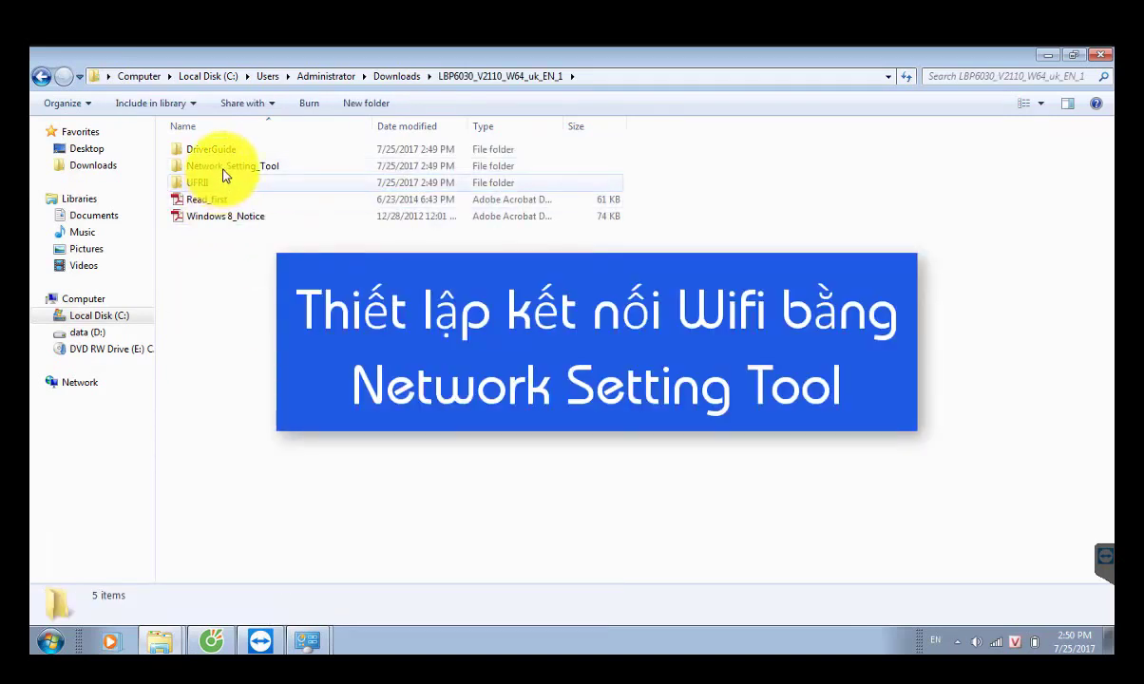
double_click(224, 168)
double_click(229, 185)
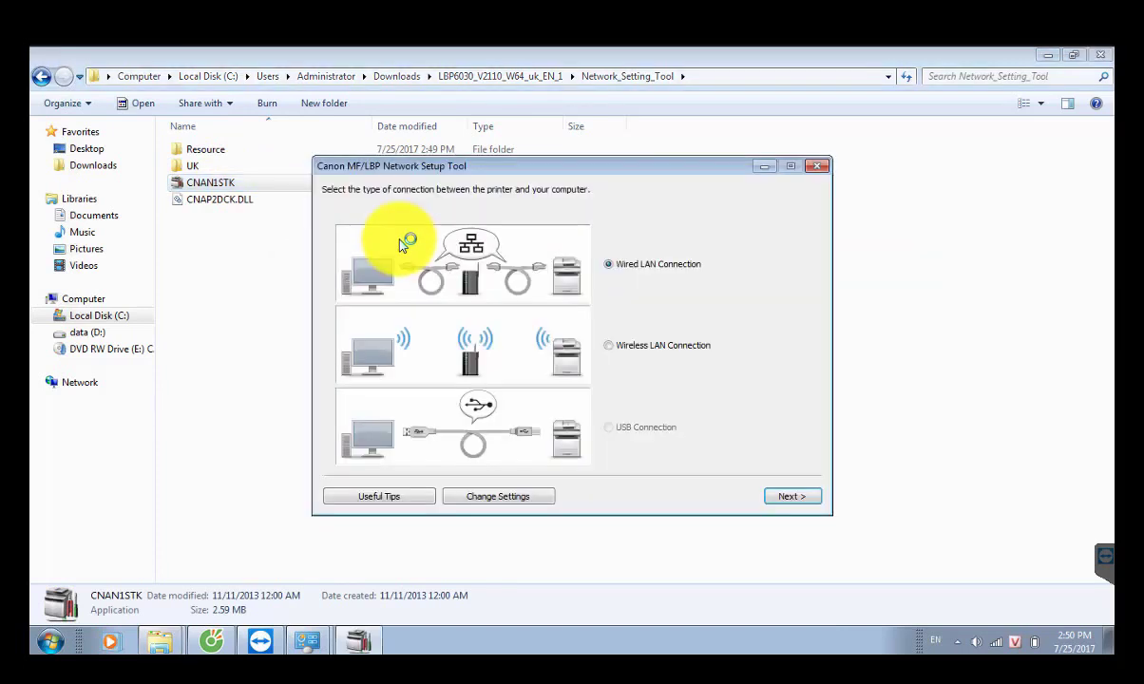
- Choose Wireless LAN Connection with Easy Setup and continue to the USB cable configuration instructions
click(609, 345)
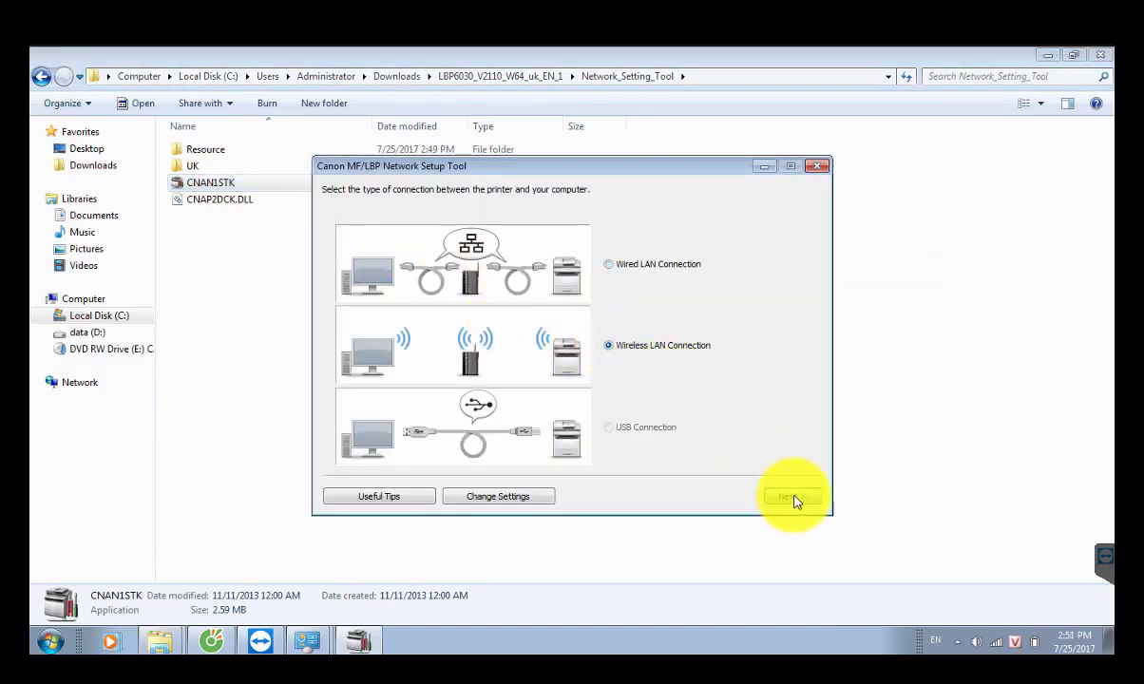
click(784, 498)
click(801, 499)
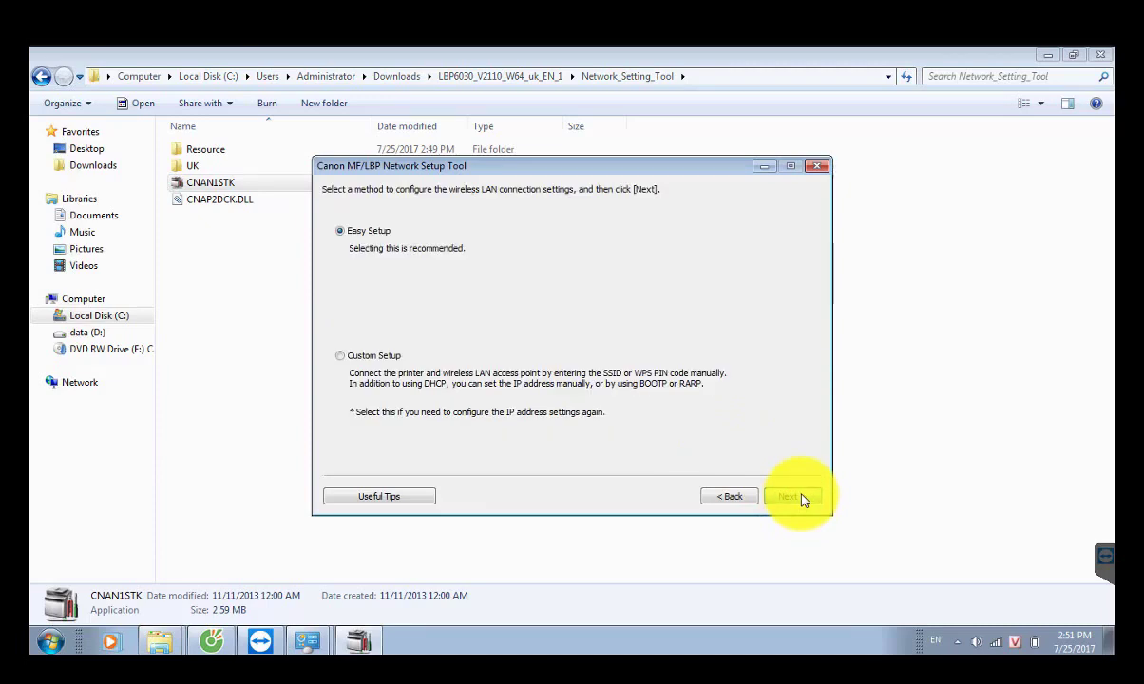
click(801, 499)
click(653, 223)
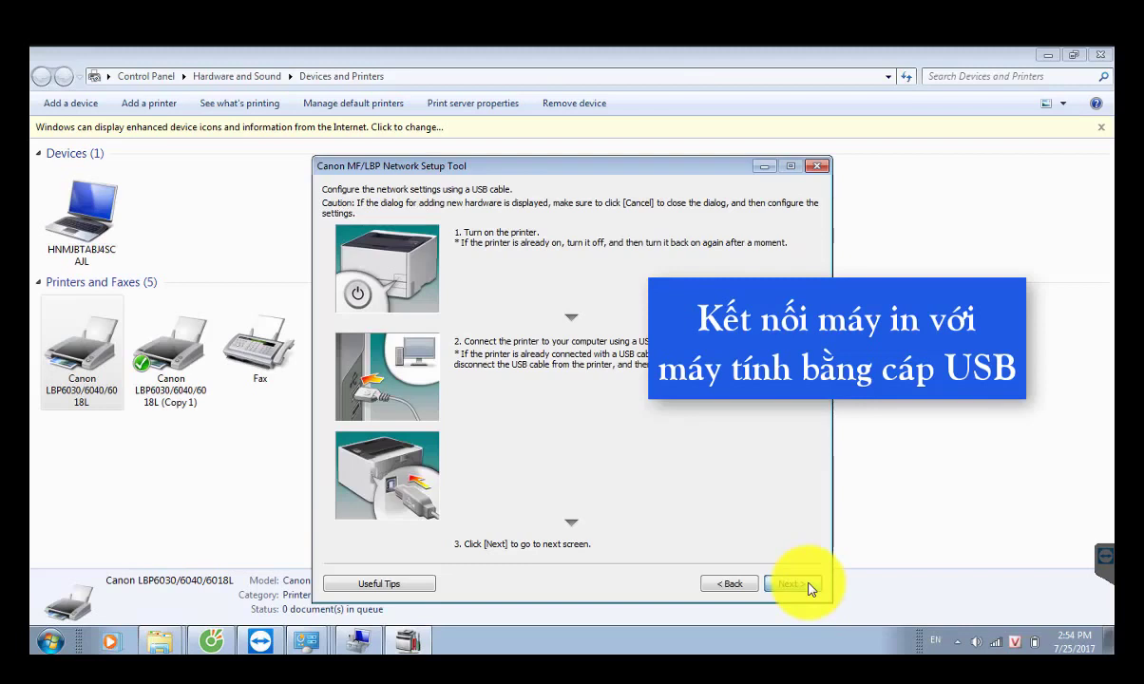
- Detect the wireless access points over USB, apply the first WPA-PSK one to the printer, and exit the network setup tool
click(809, 584)
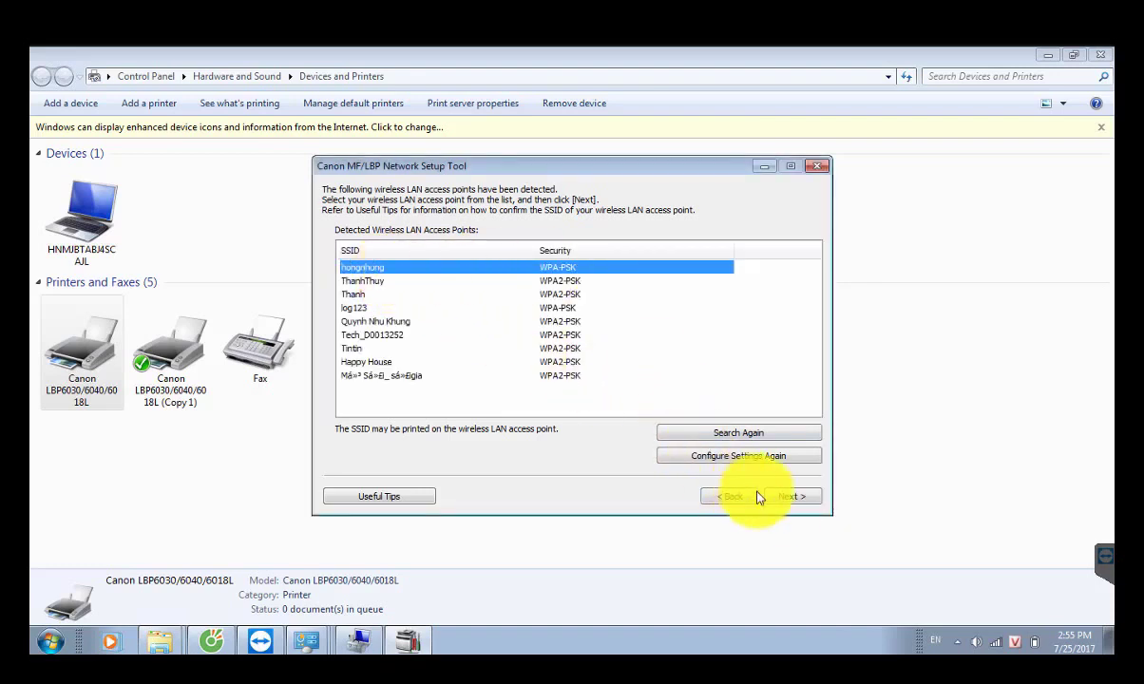
click(793, 499)
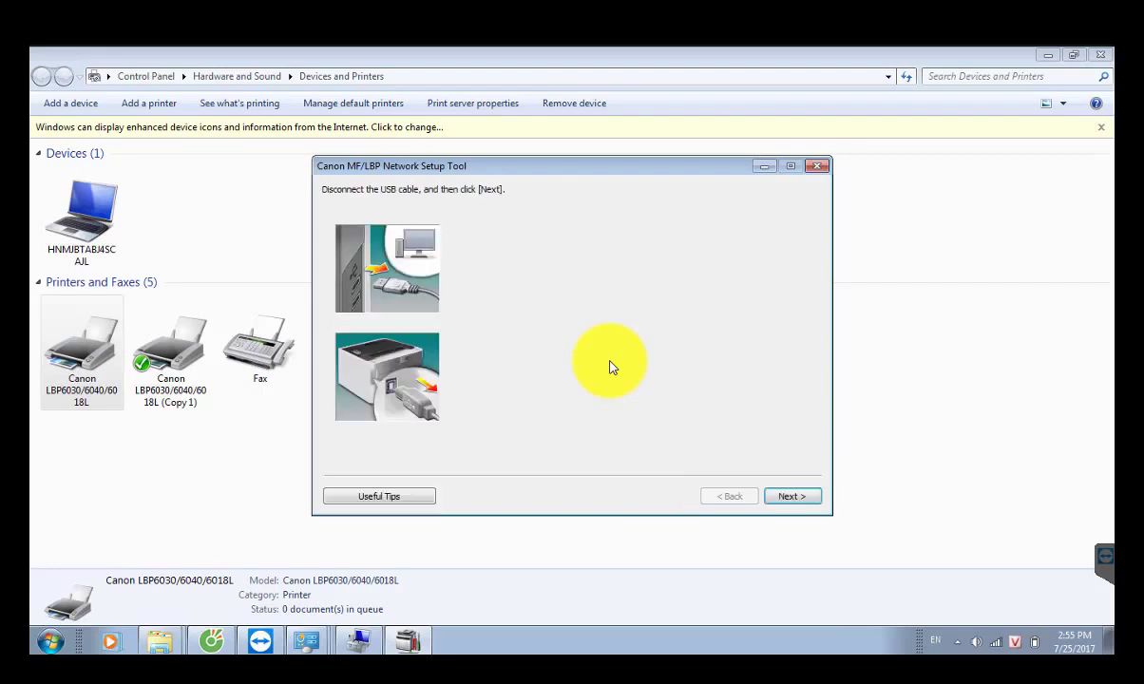
click(811, 503)
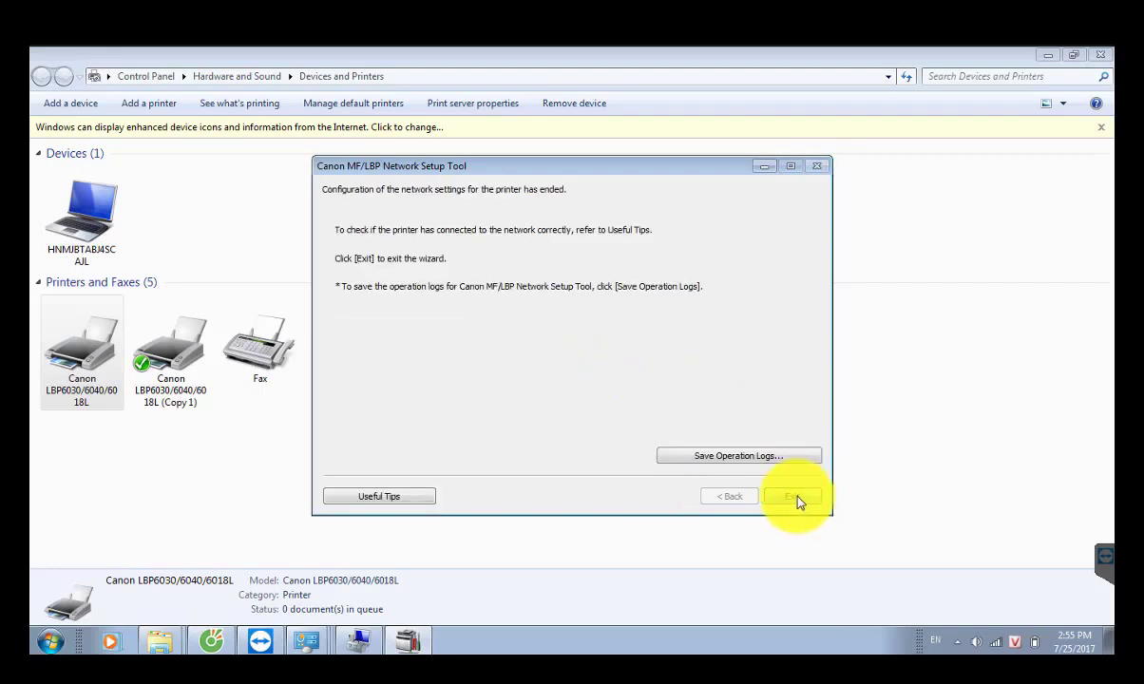
click(795, 499)
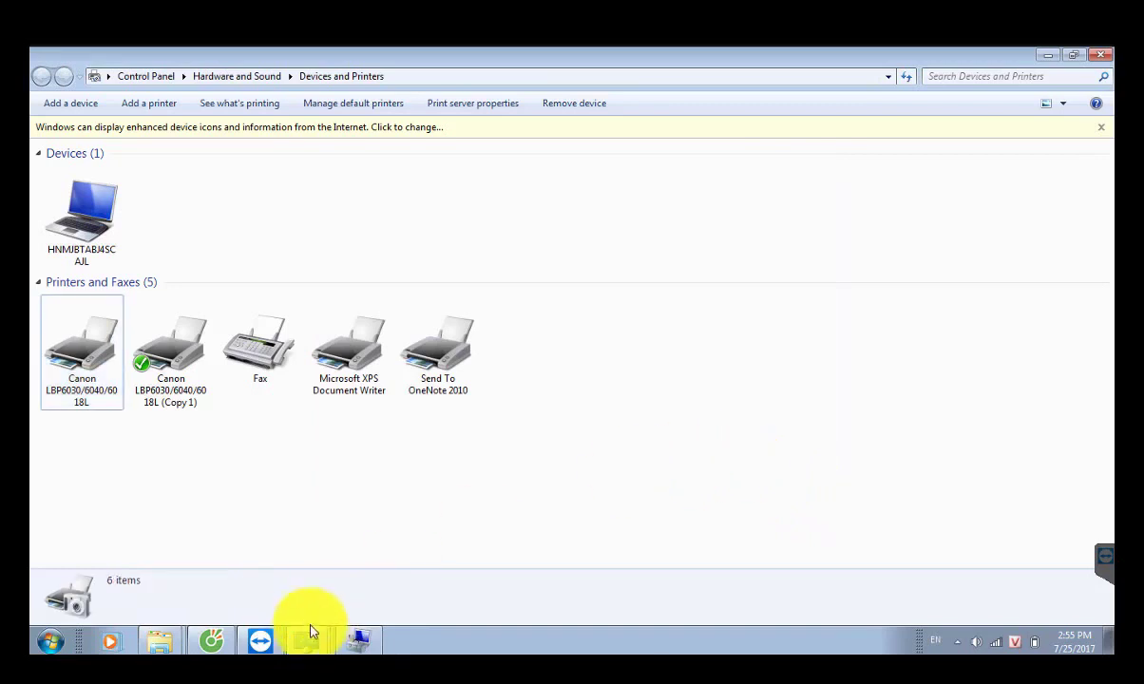
- Run the Setup application from UFRII\uk_eng\x64 inside the LBP6030_V2110_W64_uk_EN_1 folder in Downloads
mouse_move(163, 634)
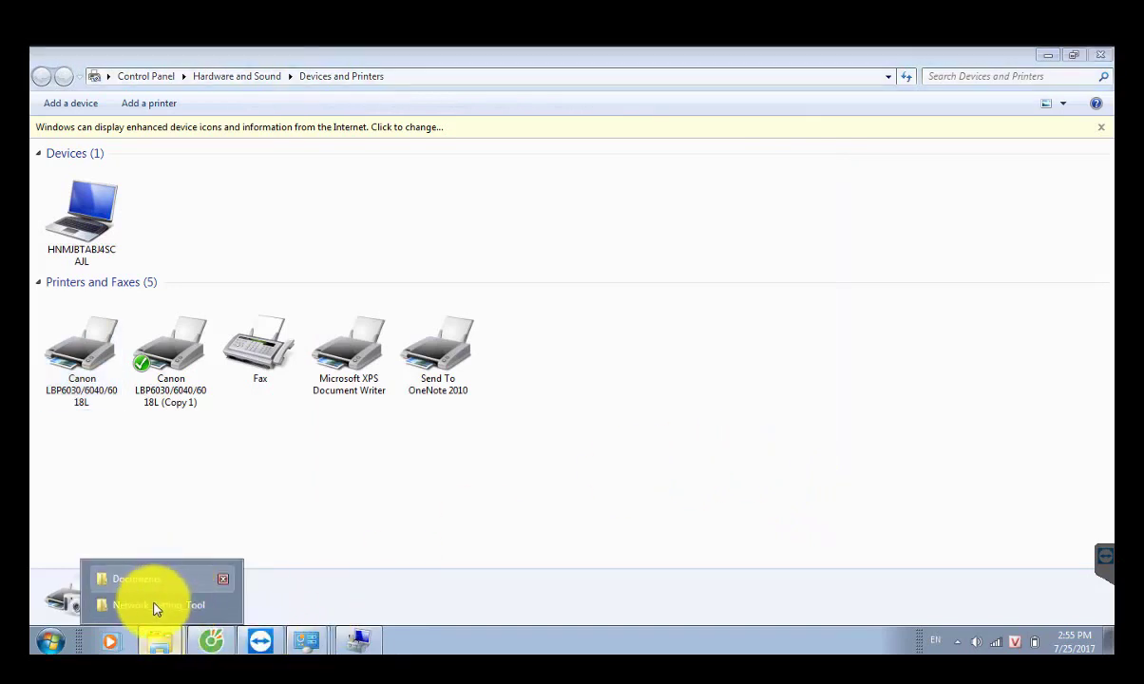
click(153, 605)
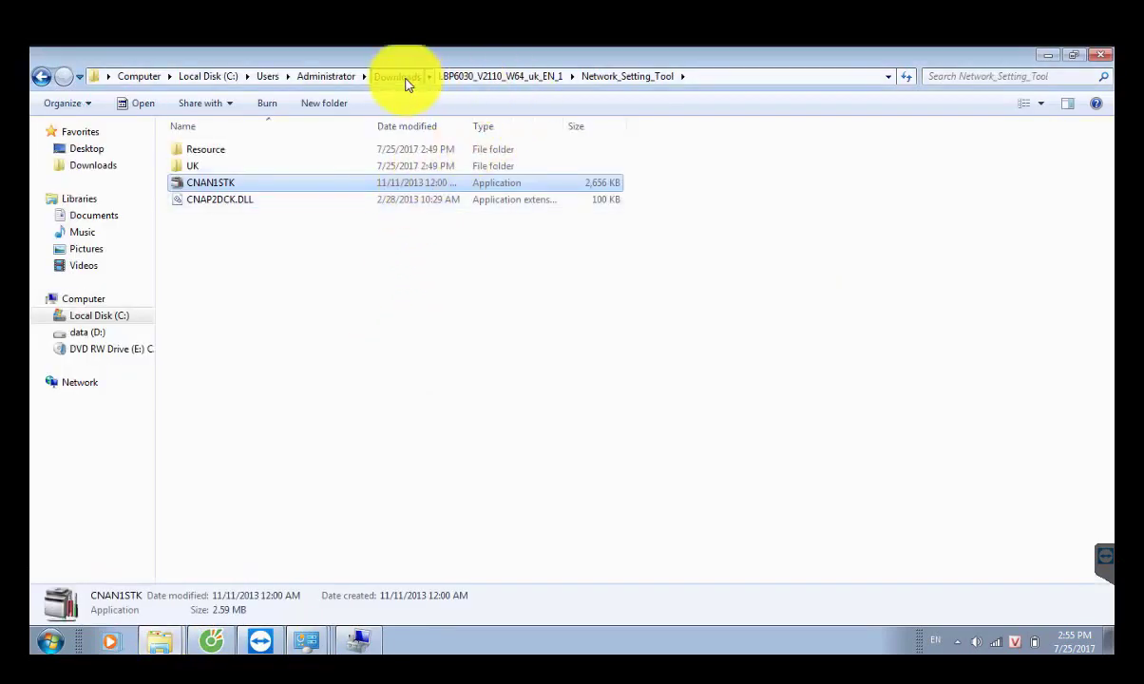
click(399, 76)
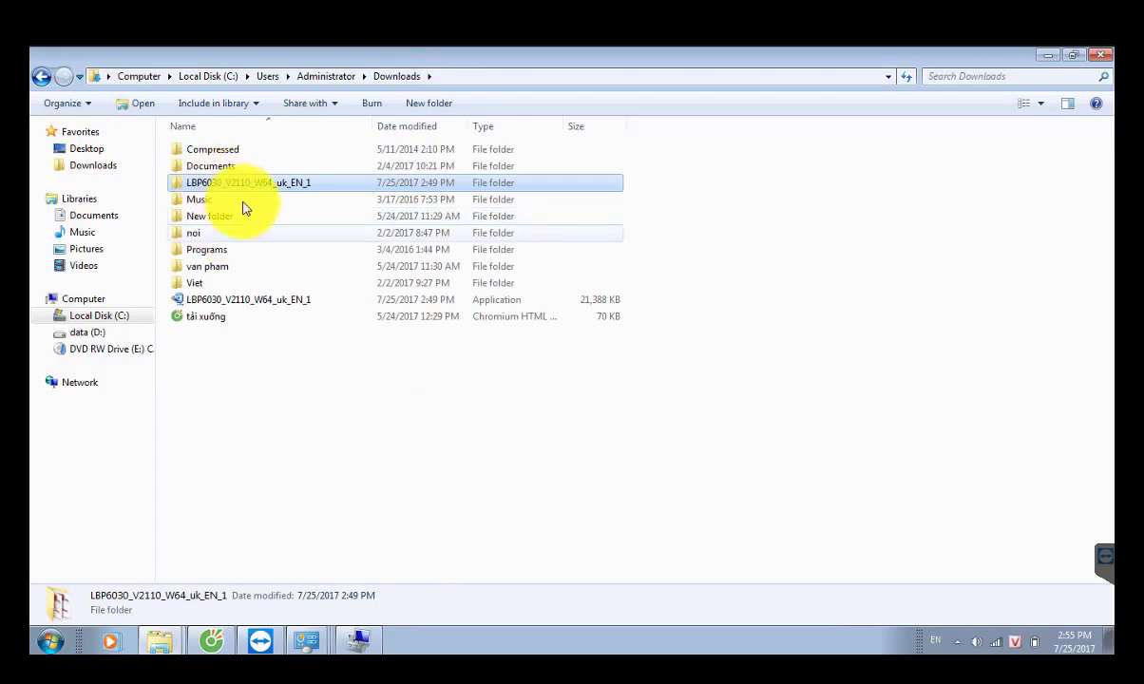
double_click(218, 186)
double_click(211, 185)
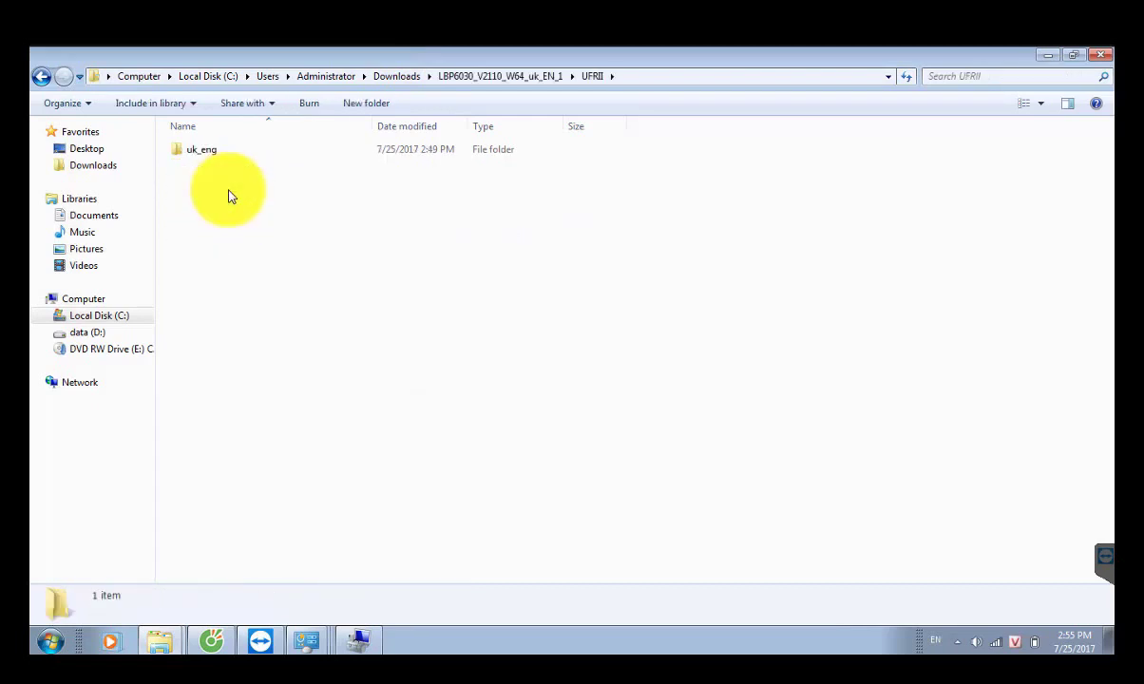
double_click(224, 152)
double_click(230, 150)
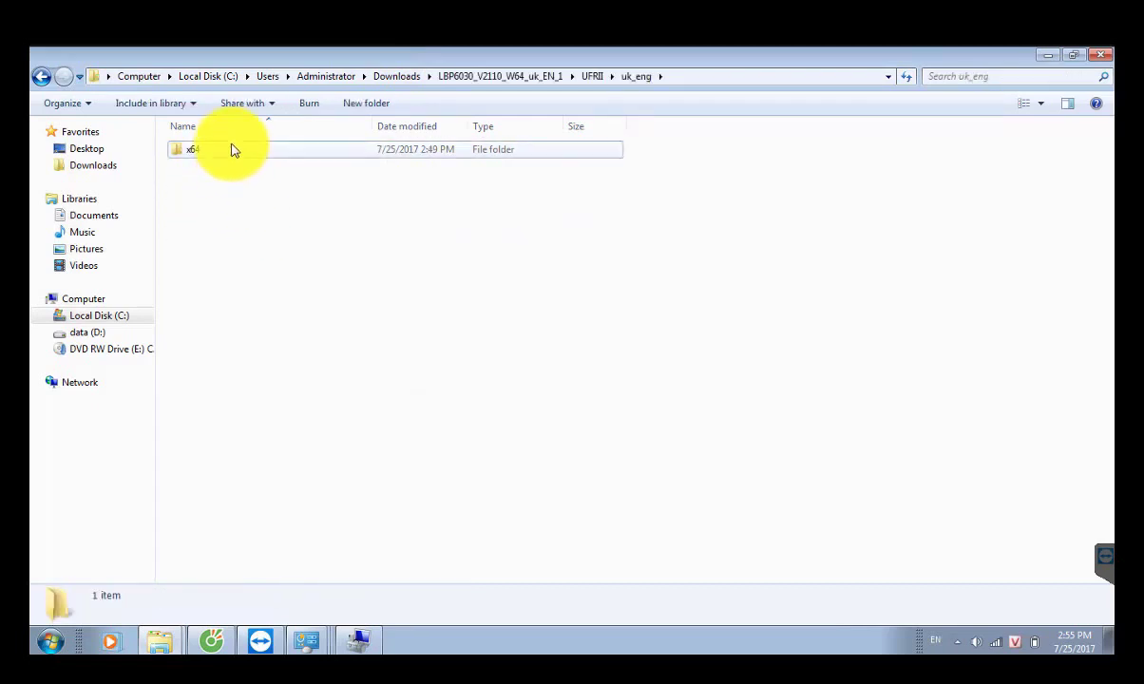
double_click(224, 203)
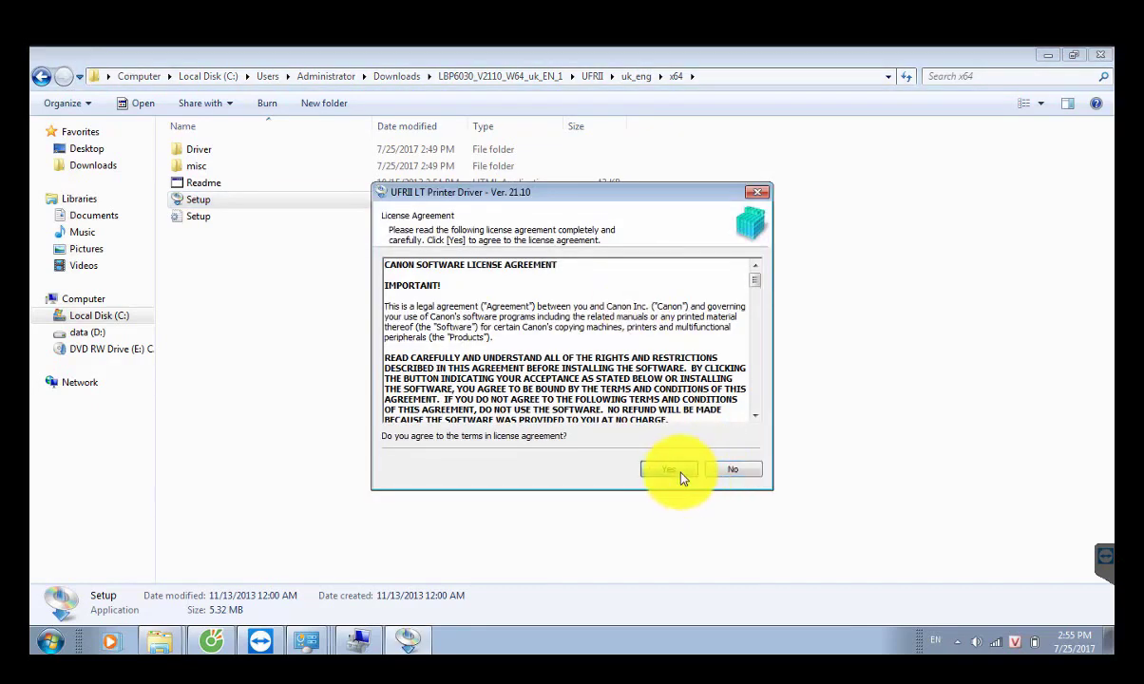
- Accept the UFRII LT driver license agreement and continue to the list of network printers to install
click(680, 475)
click(676, 470)
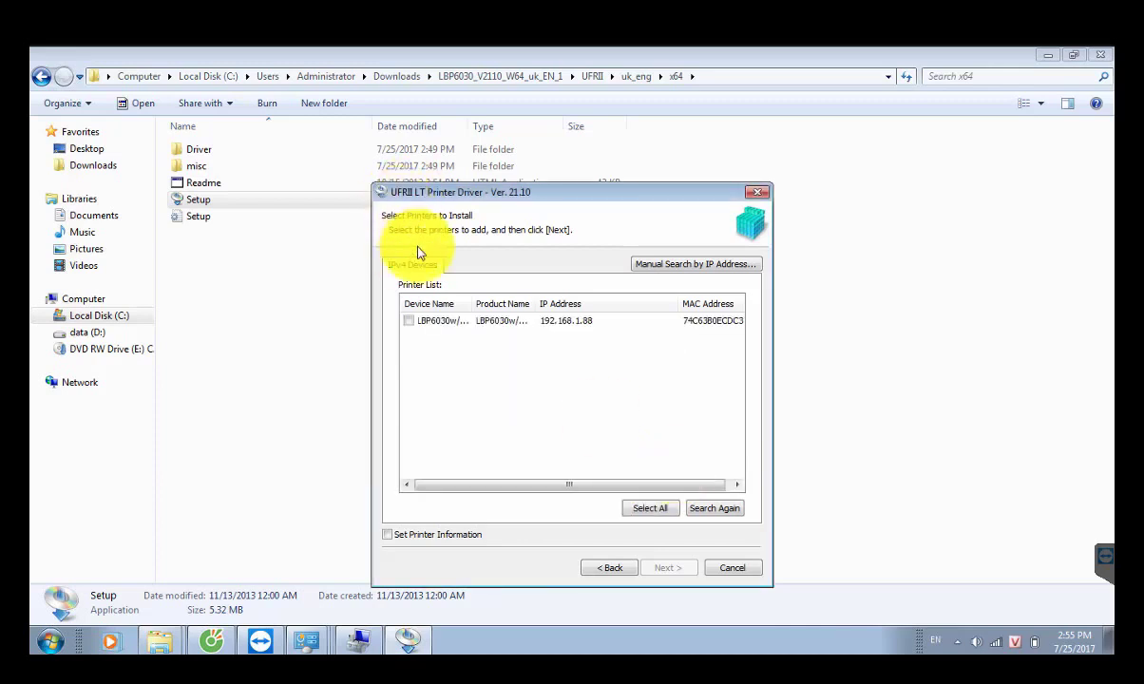
- Select the LBP6030w printer found on the network and start installing its UFRII LT driver
click(414, 321)
click(409, 321)
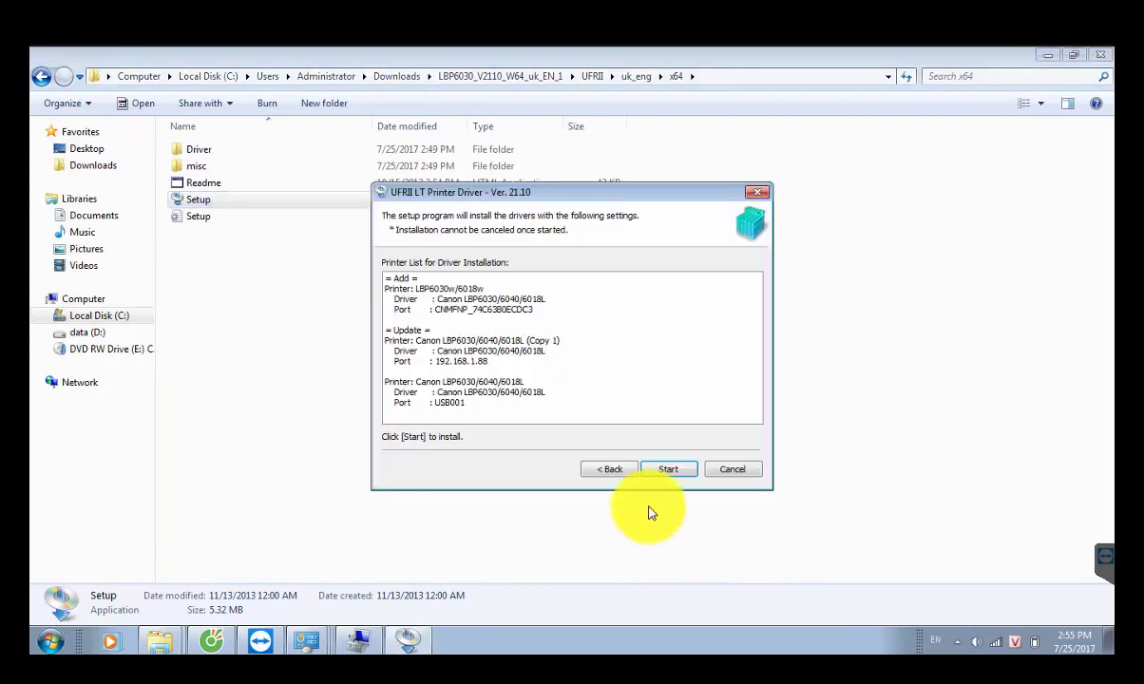
click(671, 468)
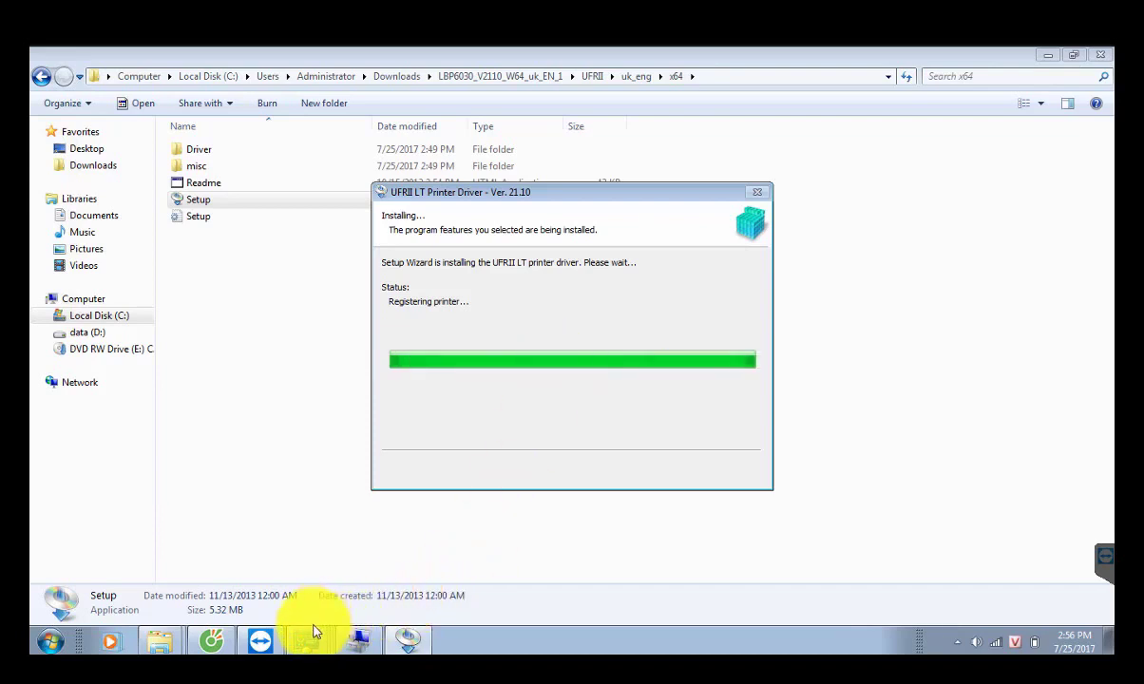
- Bring up Devices and Printers, and finish the printer driver wizard without restarting the computer
mouse_move(316, 633)
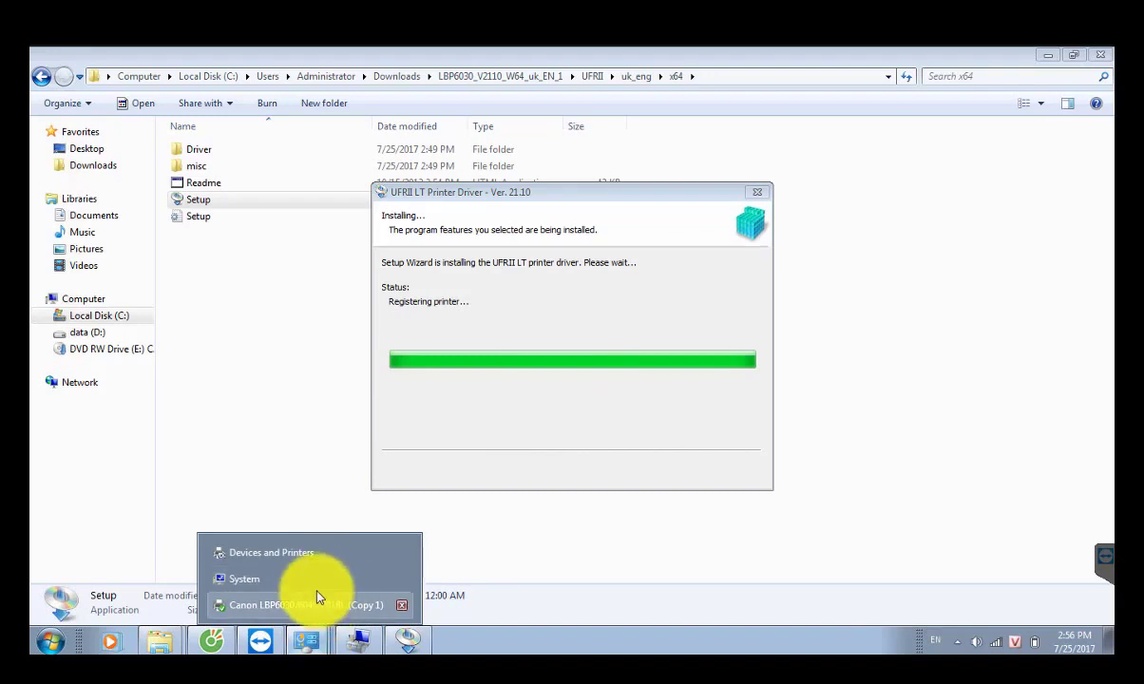
click(313, 553)
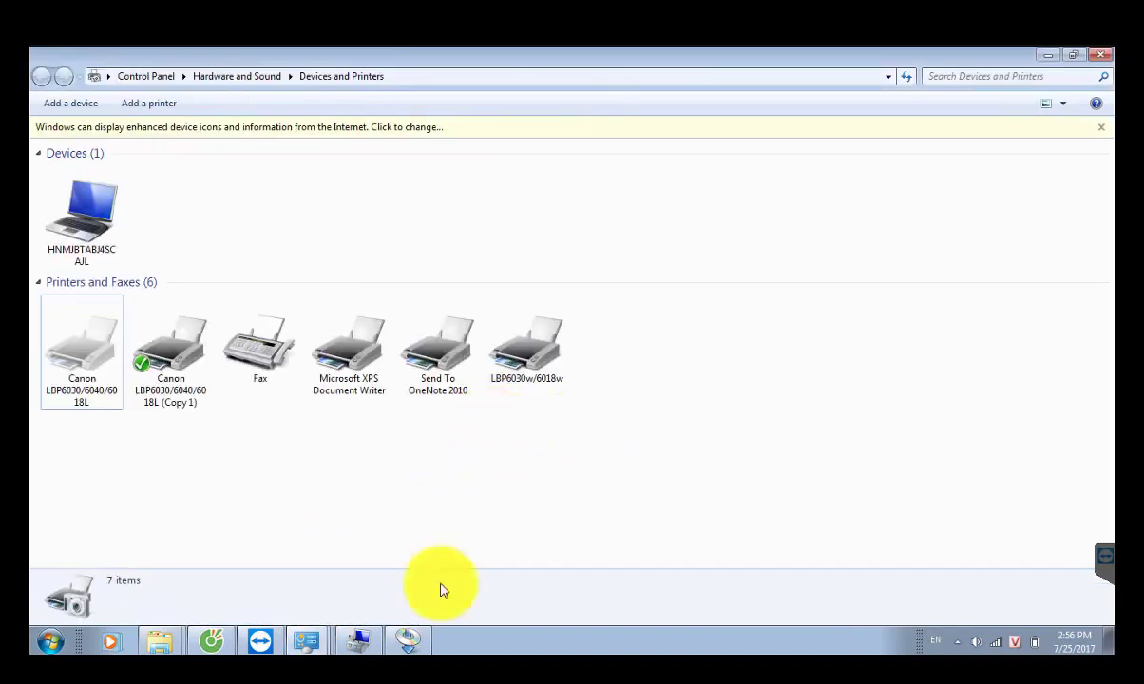
click(413, 636)
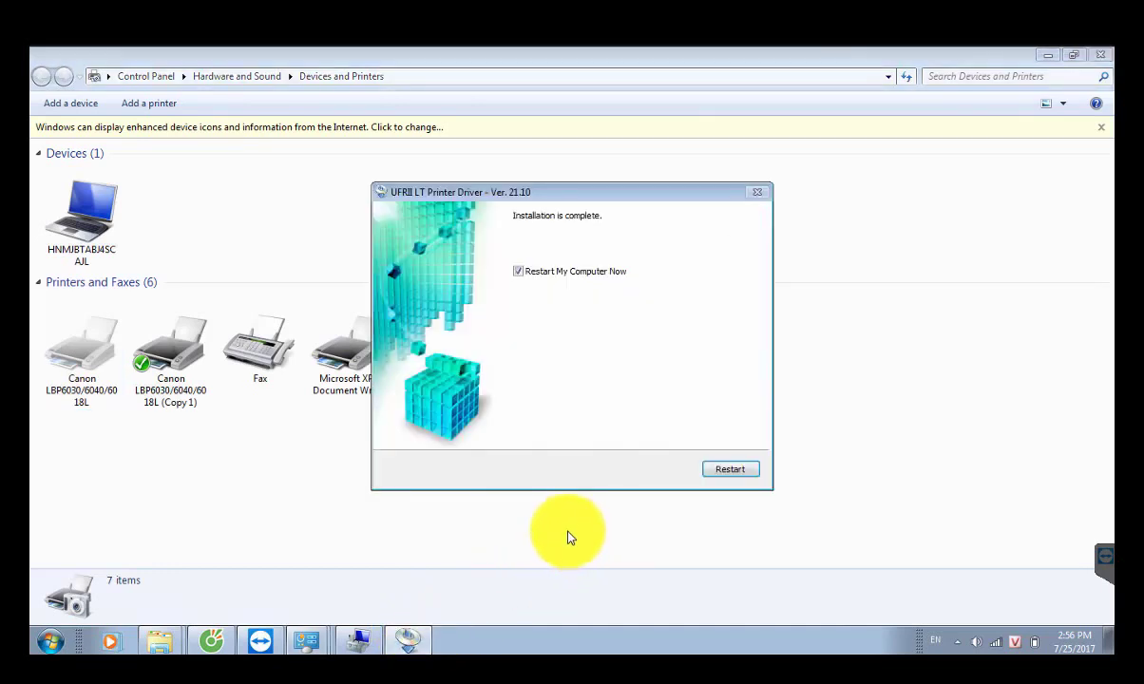
click(595, 273)
click(729, 471)
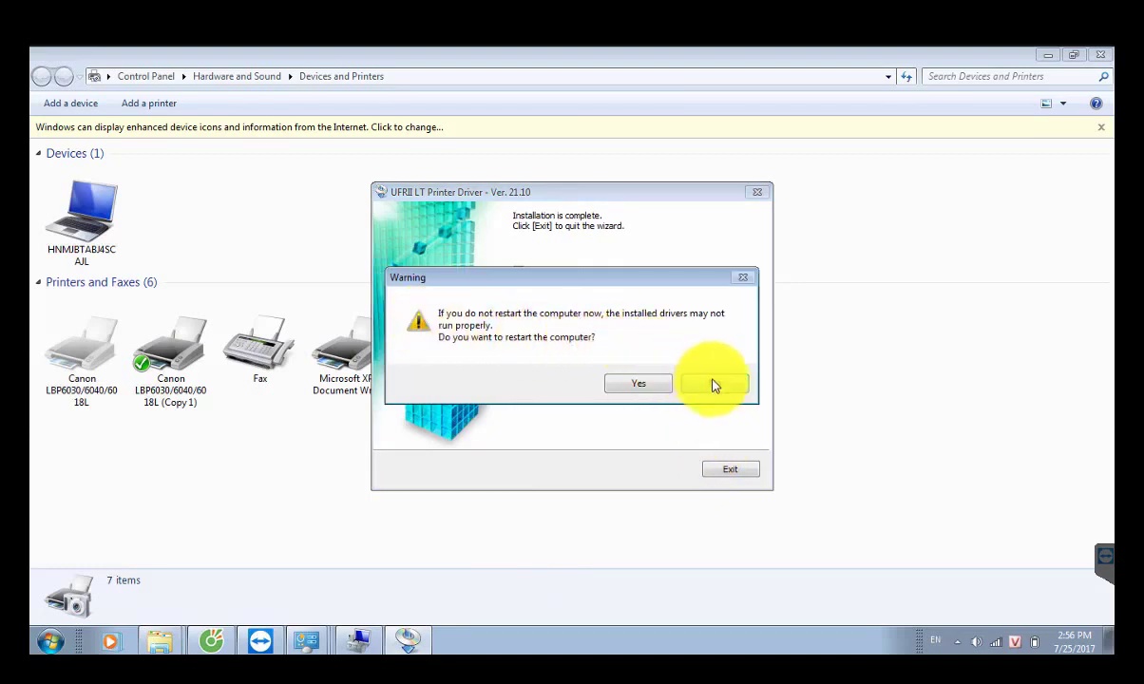
click(716, 384)
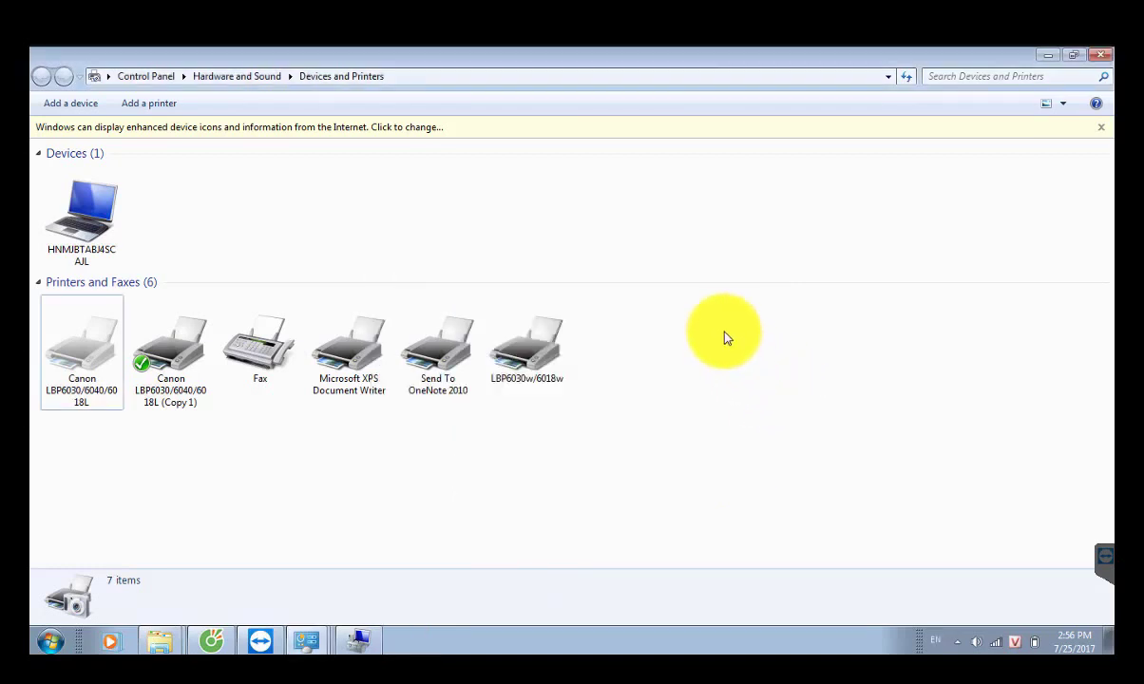
- Refresh the printers list and print a test page from the properties of the LBP6030w/6018w printer
right_click(724, 333)
click(761, 392)
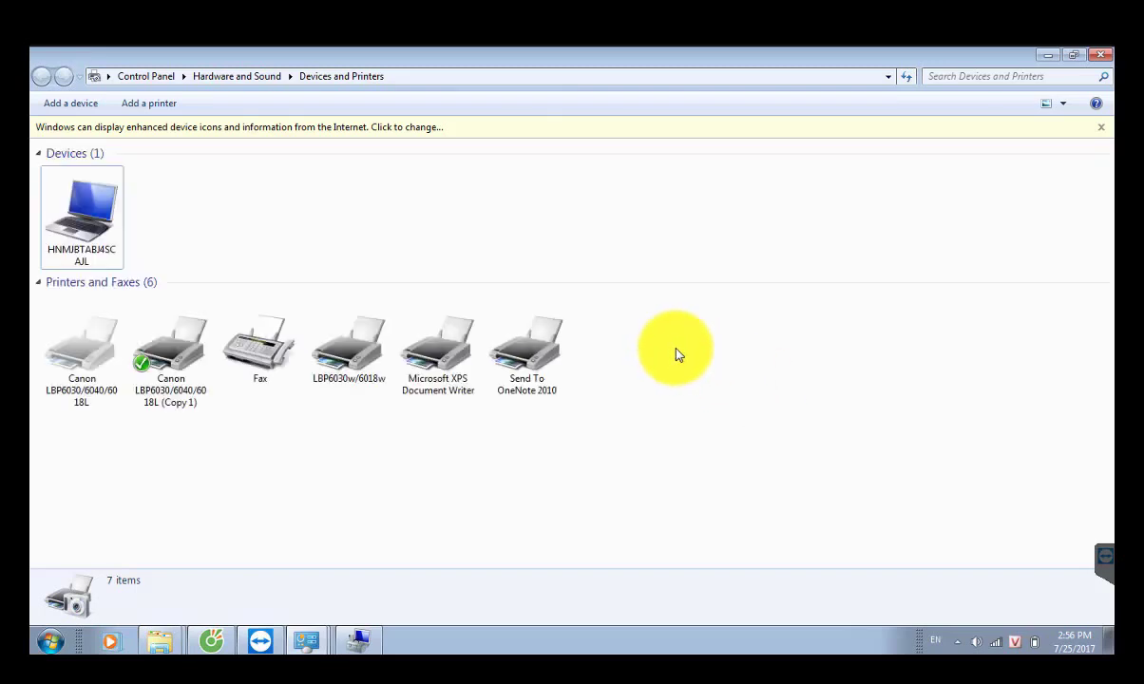
click(346, 368)
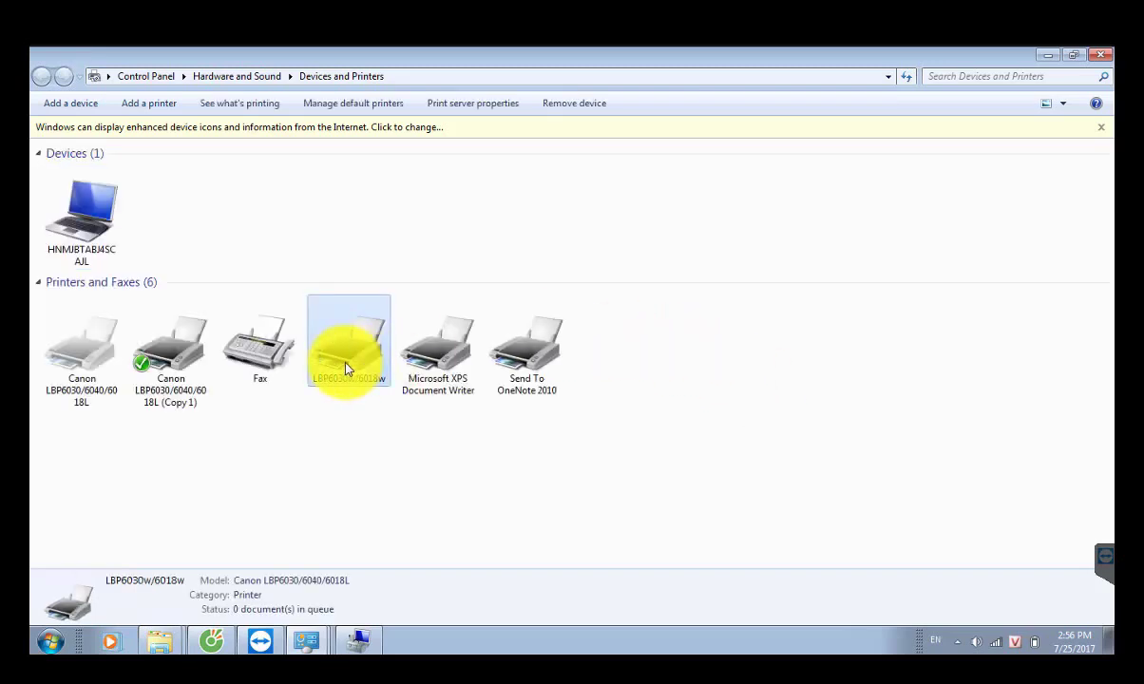
right_click(346, 369)
click(701, 421)
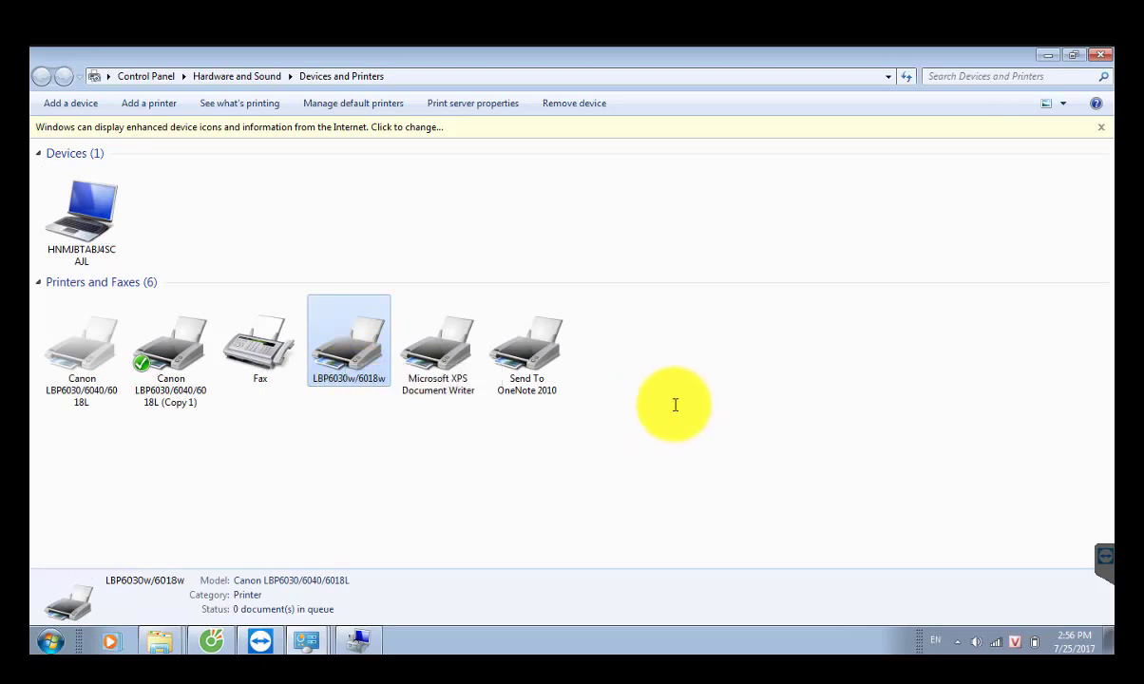
click(703, 476)
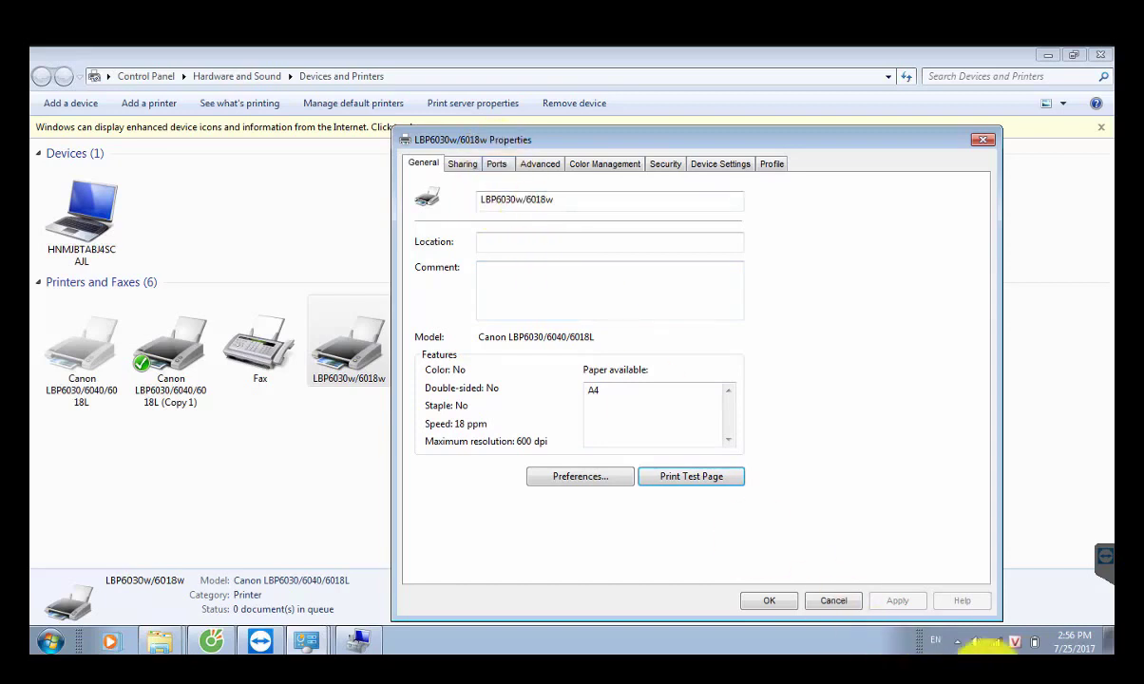
click(710, 476)
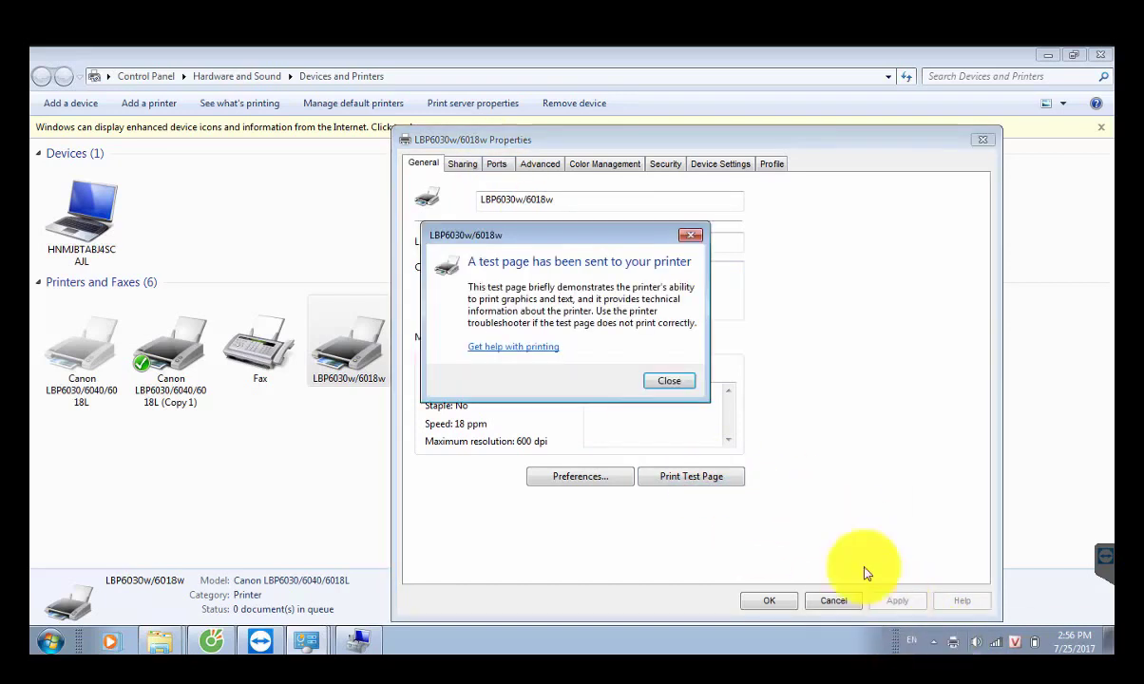
key(Return)
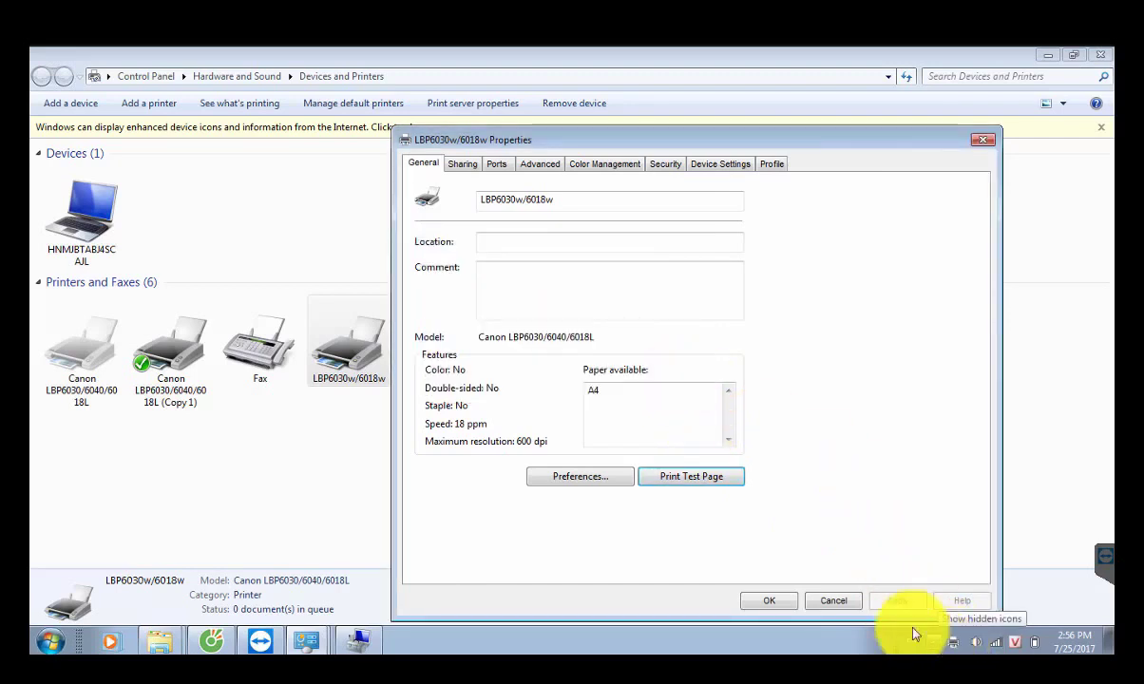
key(Escape)
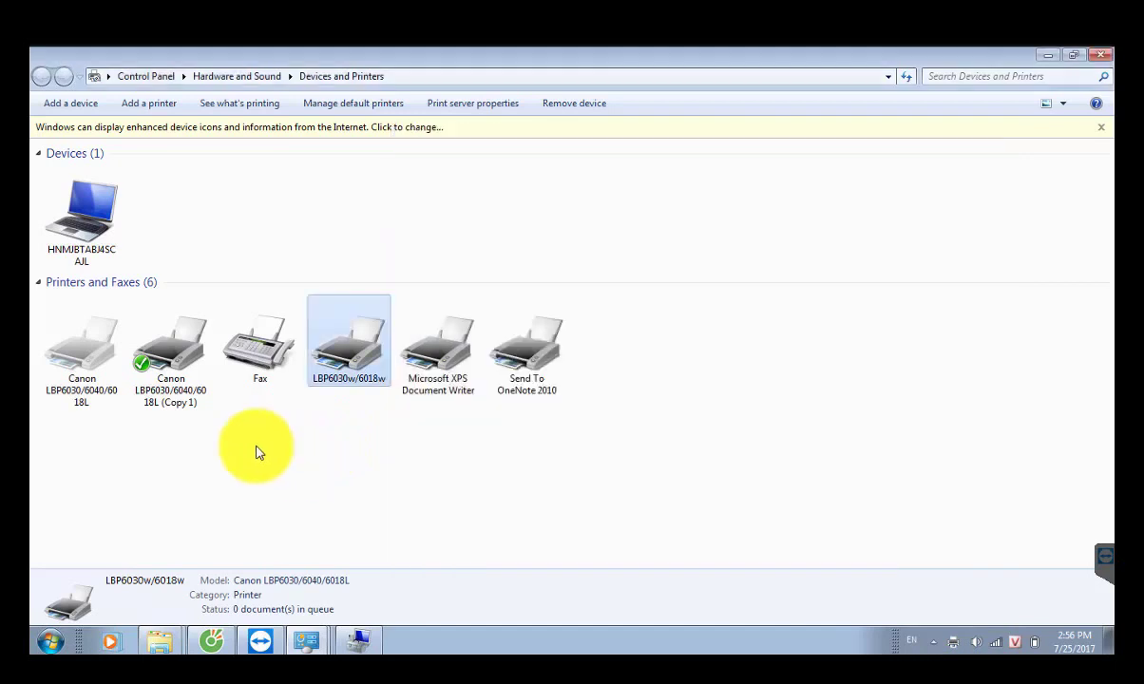
- Remove the Canon LBP6030/6040/6018L (Copy 1) printer from Devices and Printers
click(162, 367)
right_click(161, 366)
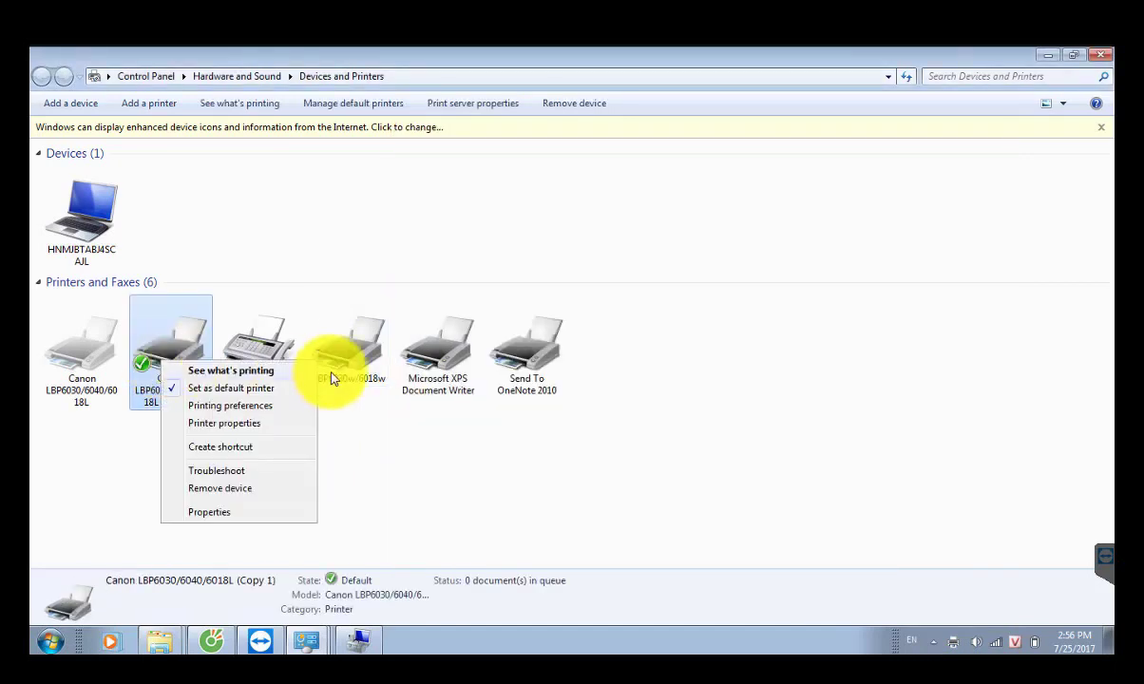
click(353, 359)
click(171, 358)
right_click(171, 359)
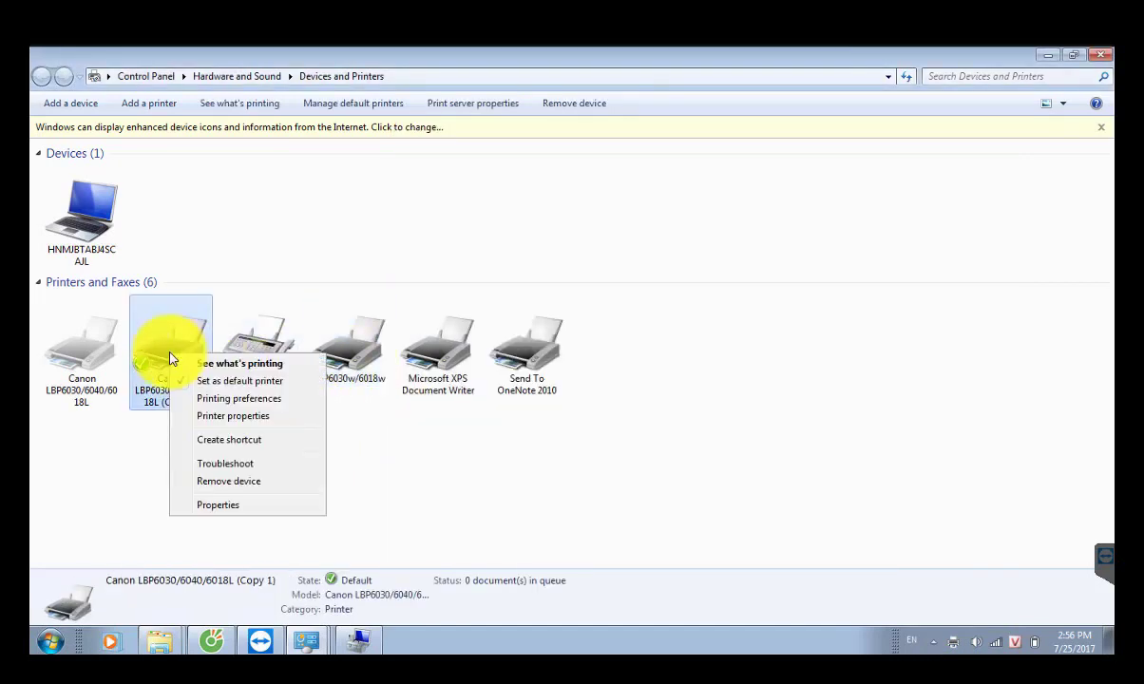
click(228, 482)
click(634, 338)
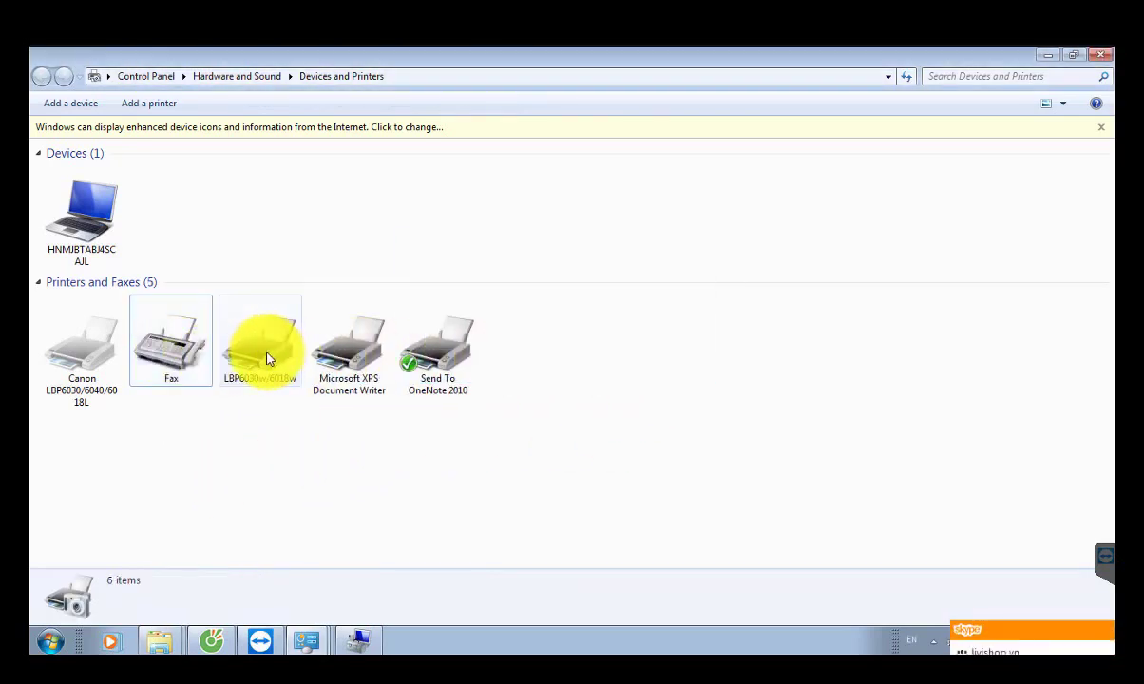
- Open the advanced finishing settings in the printing preferences of the LBP6030w/6018w printer
right_click(265, 358)
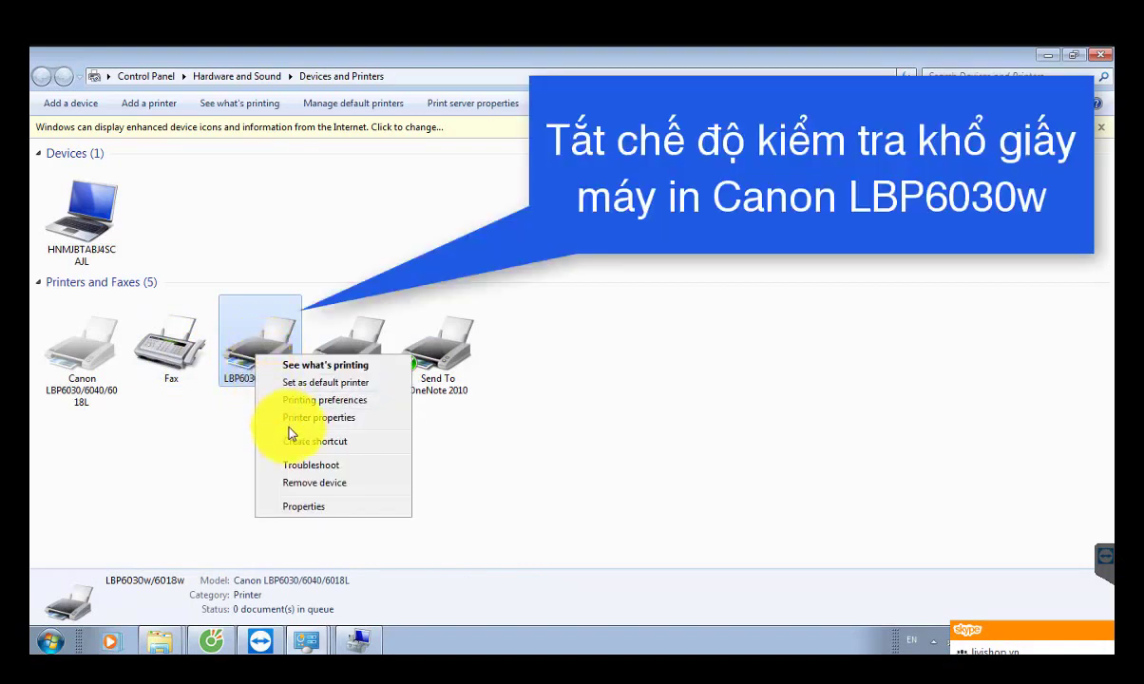
click(296, 419)
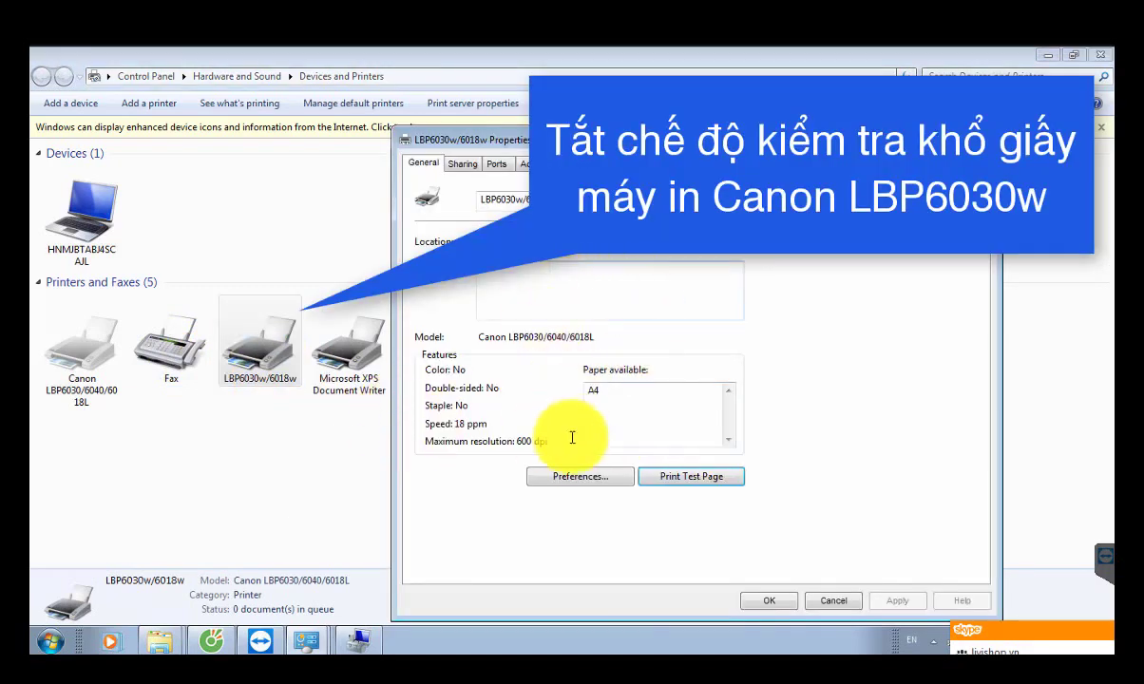
click(581, 476)
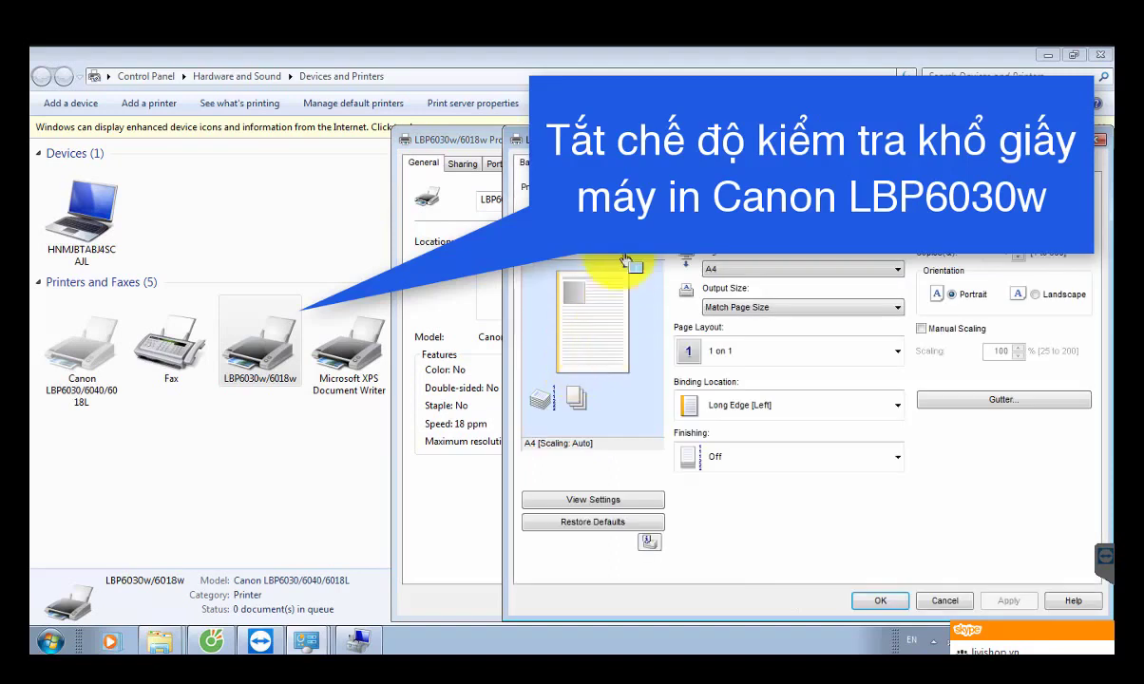
click(606, 167)
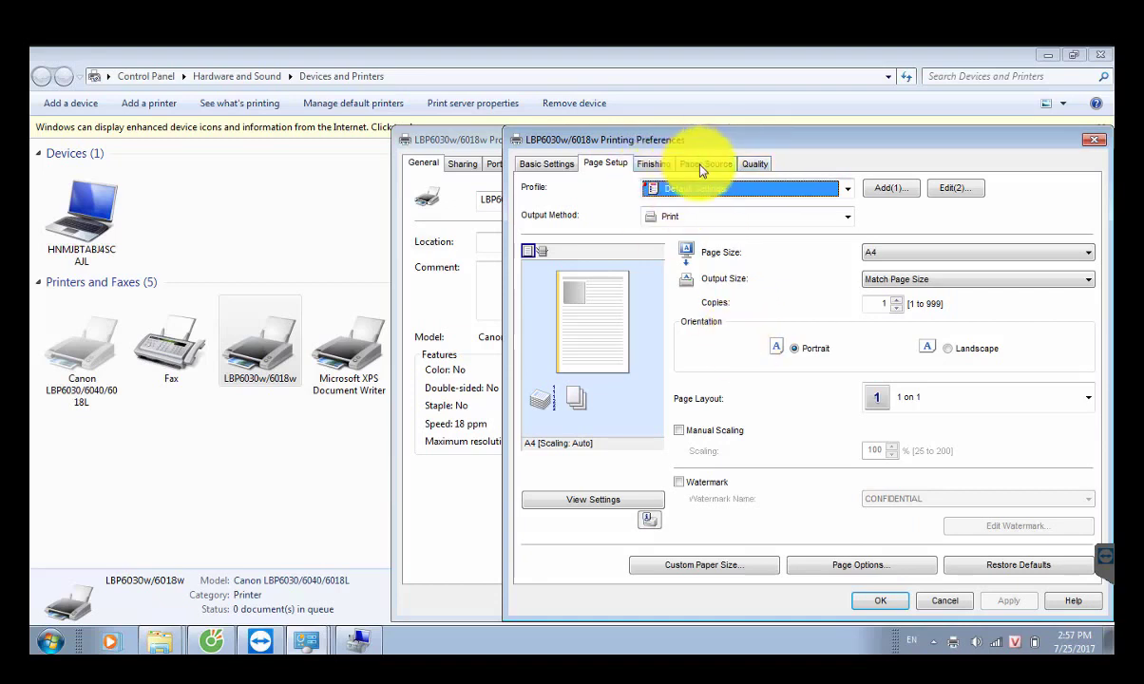
click(654, 164)
click(888, 566)
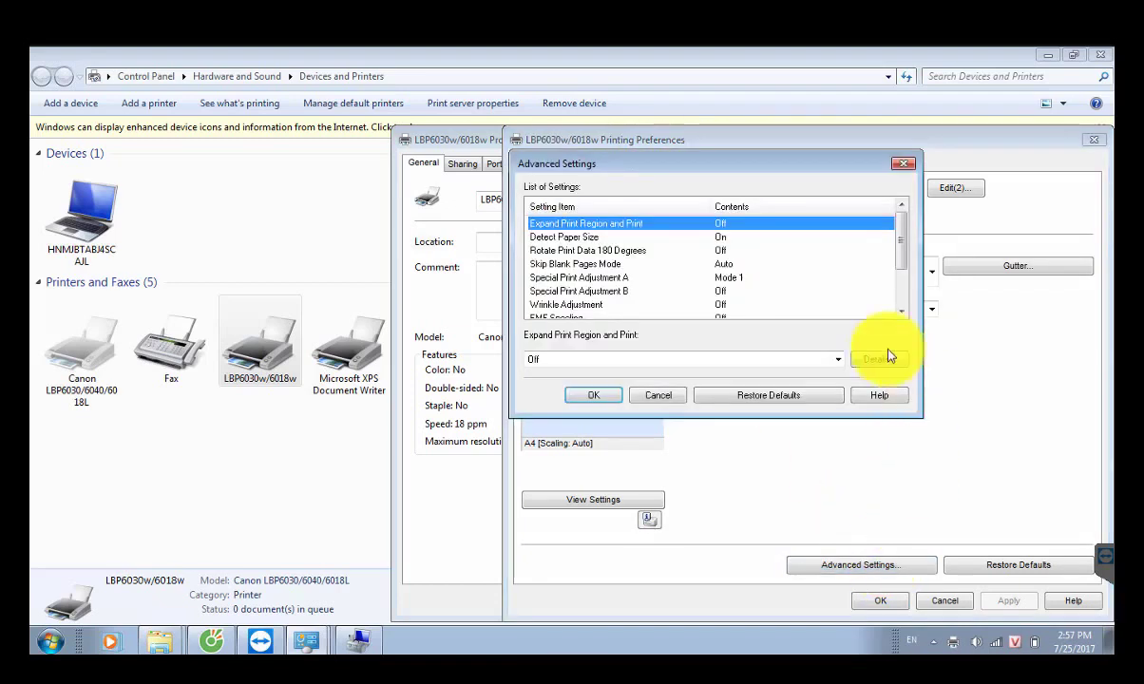
- Set Detect Paper Size to Off, apply the printing preferences, and close the printer properties
click(580, 237)
click(690, 356)
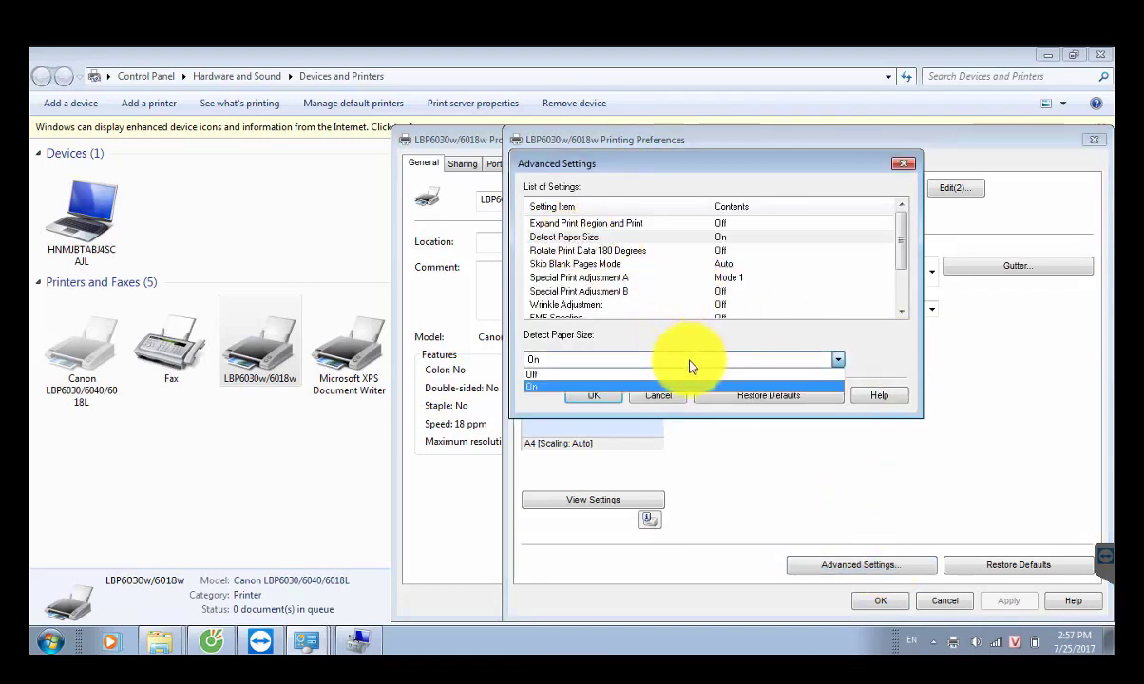
click(688, 383)
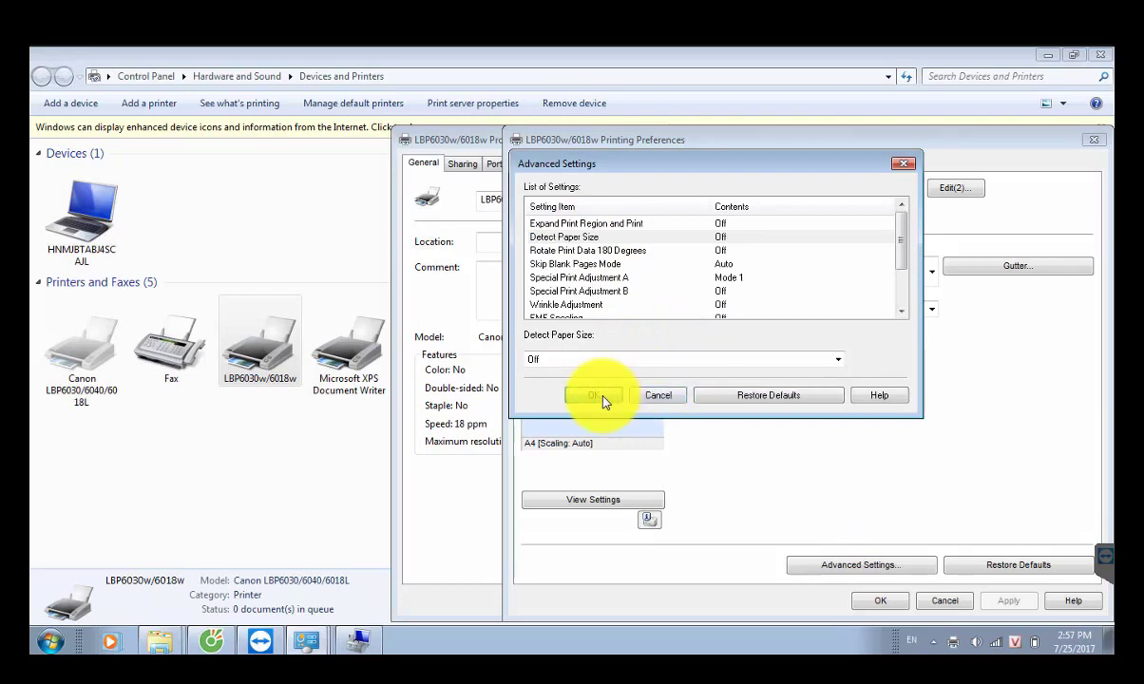
click(593, 395)
click(1005, 601)
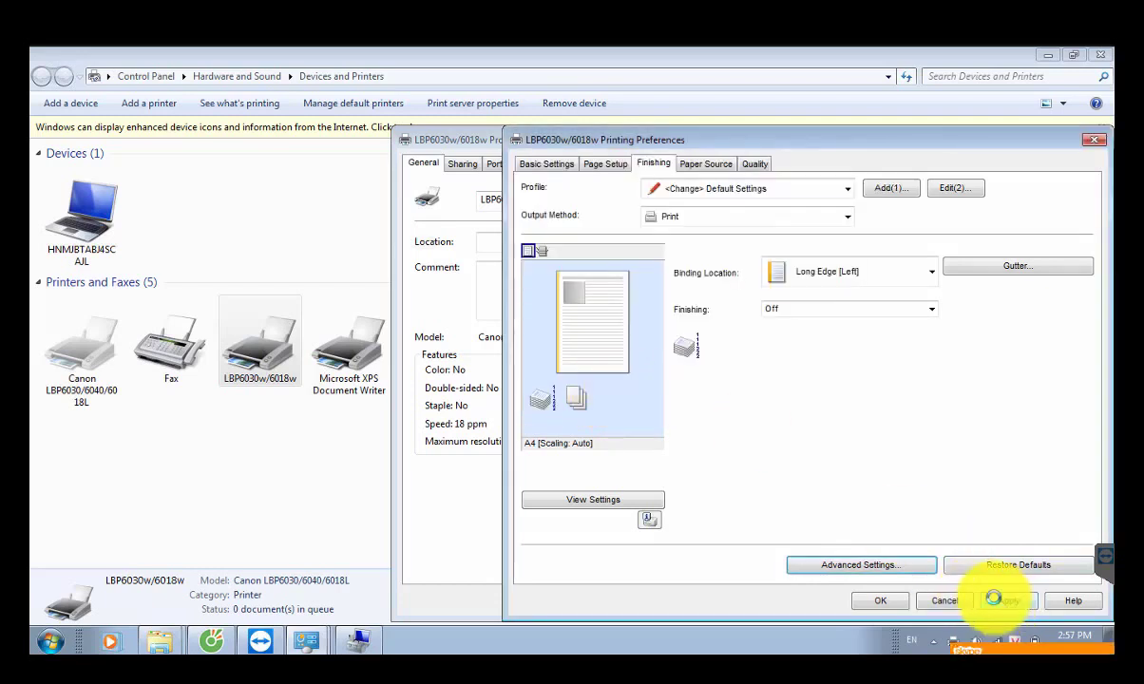
click(878, 601)
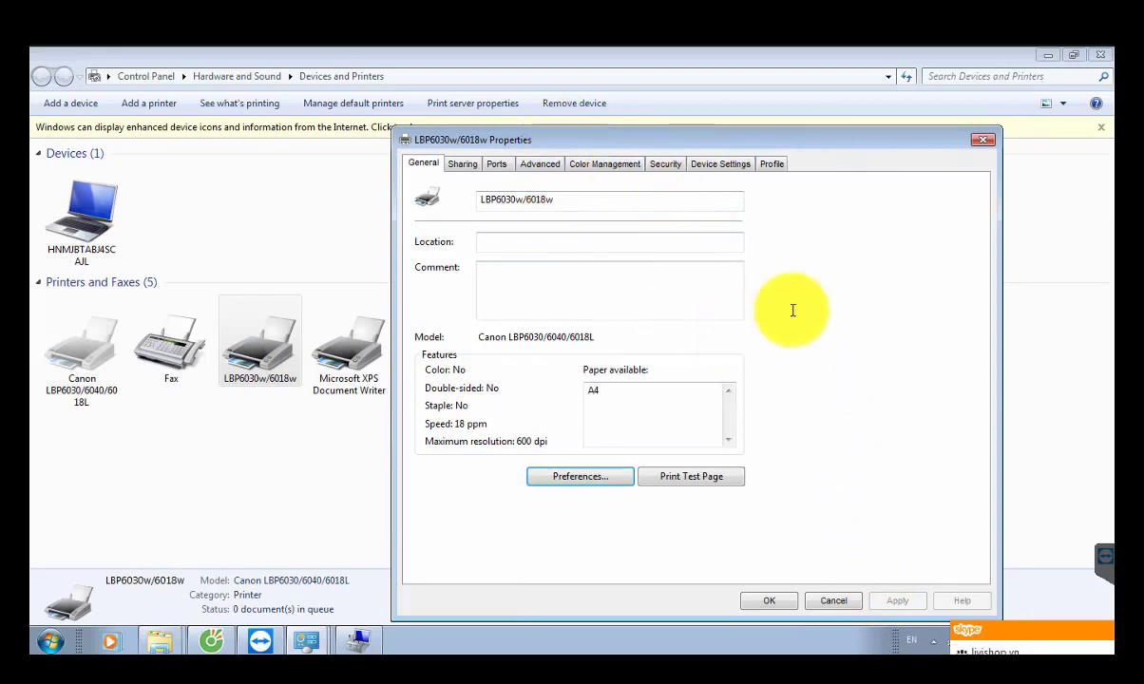
click(983, 141)
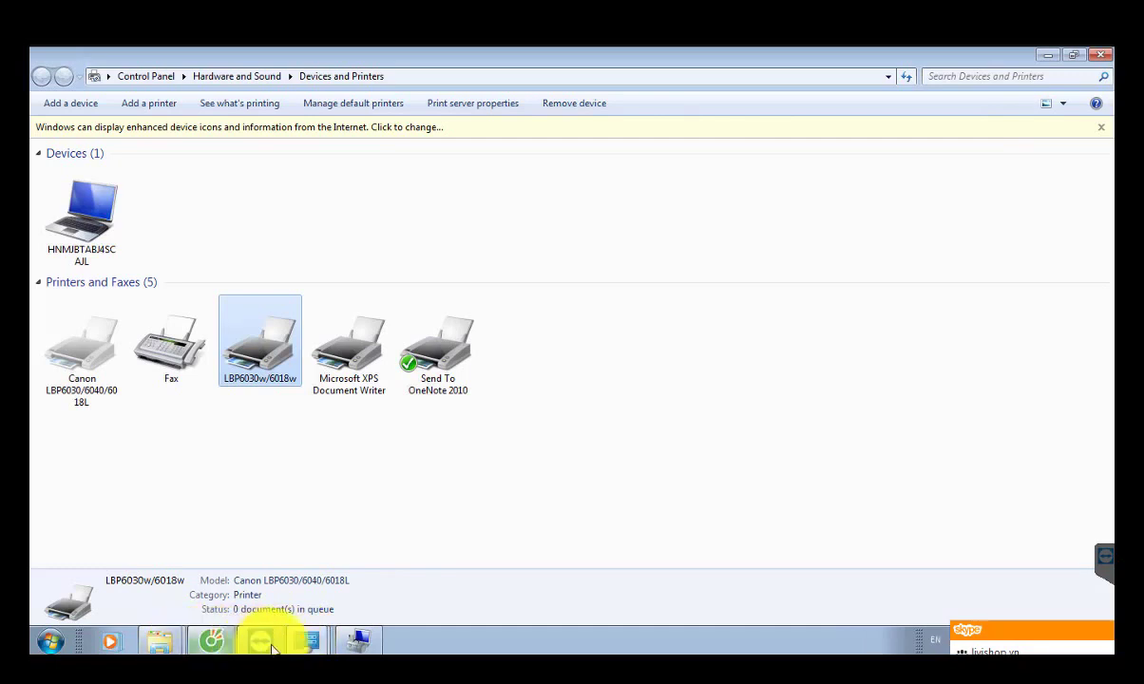
- Run CNAN1STK from the Network_Setting_Tool folder inside LBP6030_V2110_W64_uk_EN_1
mouse_move(160, 642)
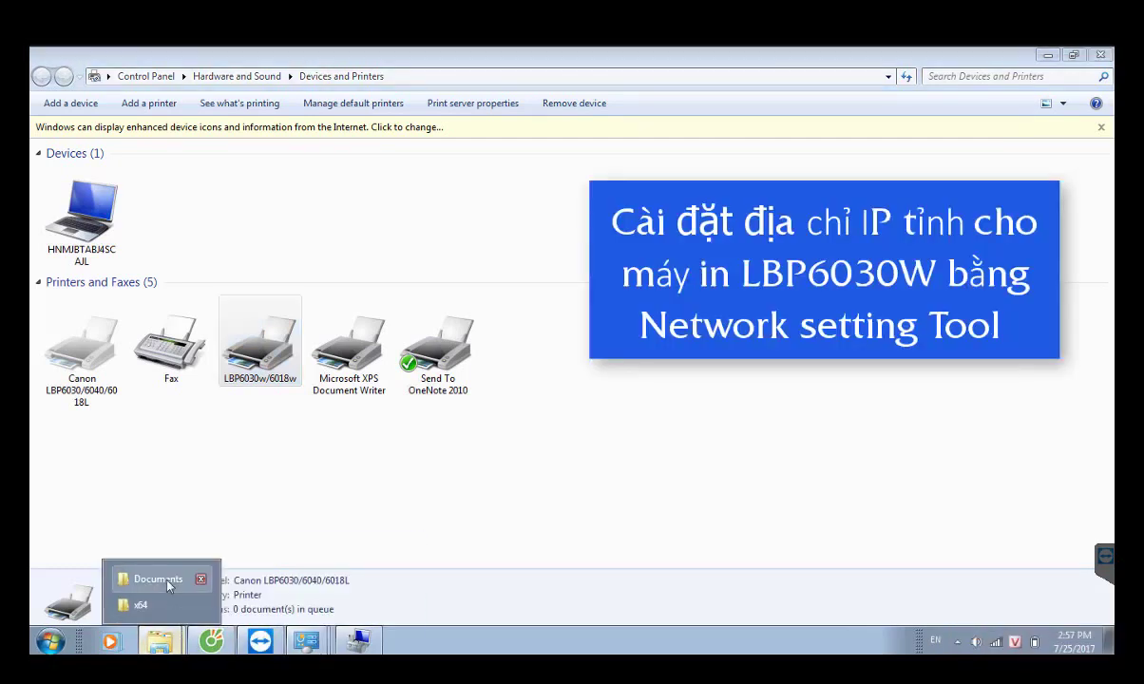
click(144, 604)
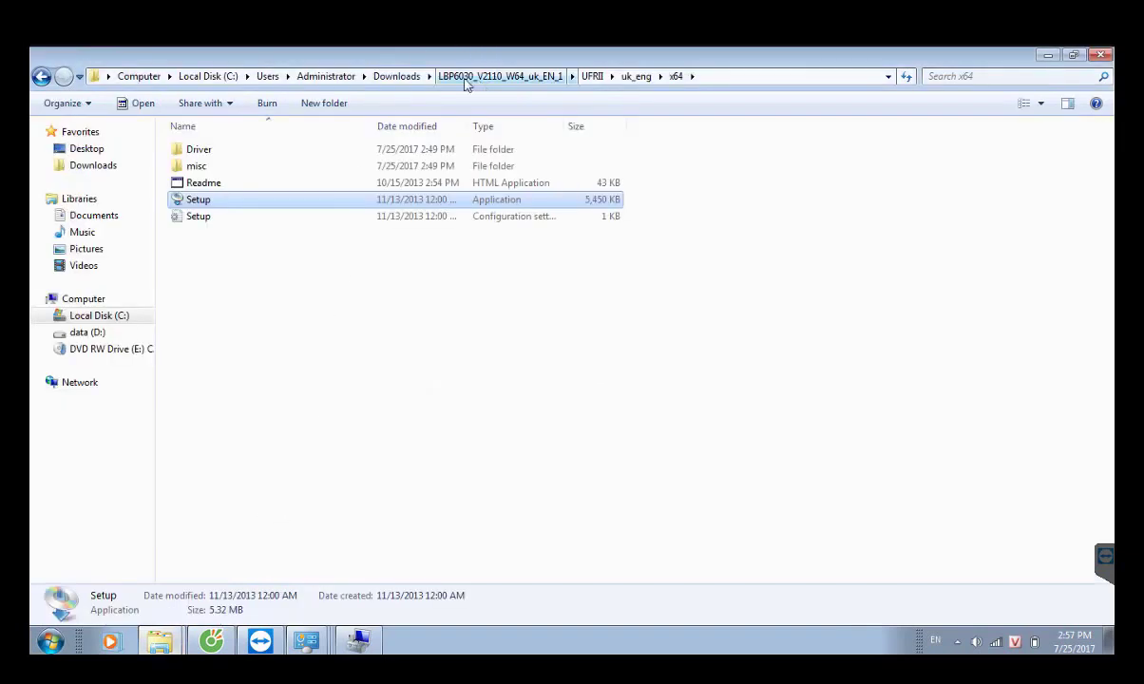
click(437, 79)
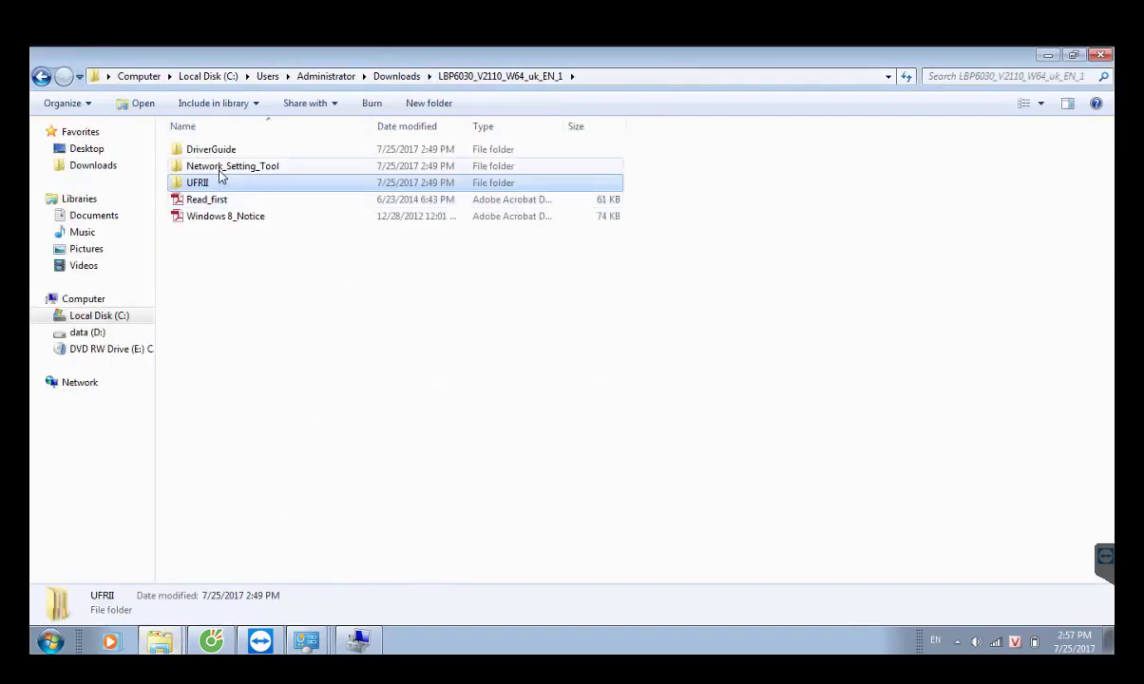
double_click(207, 167)
double_click(224, 188)
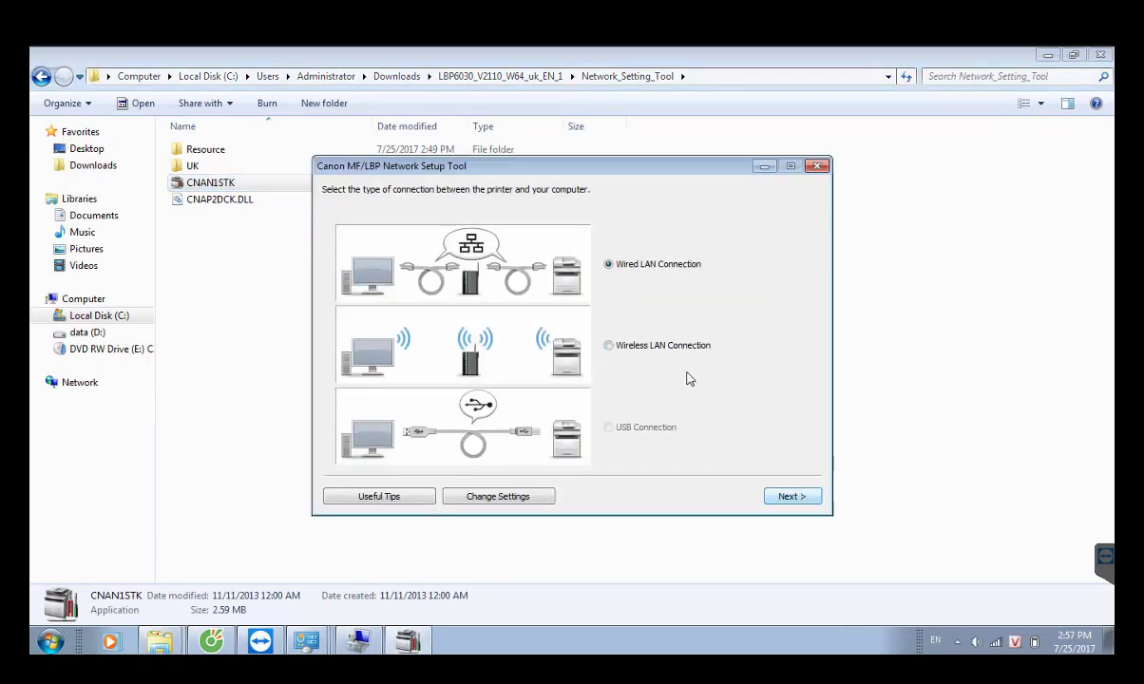
- Choose Wireless LAN Connection, Custom Setup and Only IP Address Settings for Printer, and search for printers with the Windows Firewall block removed
click(805, 497)
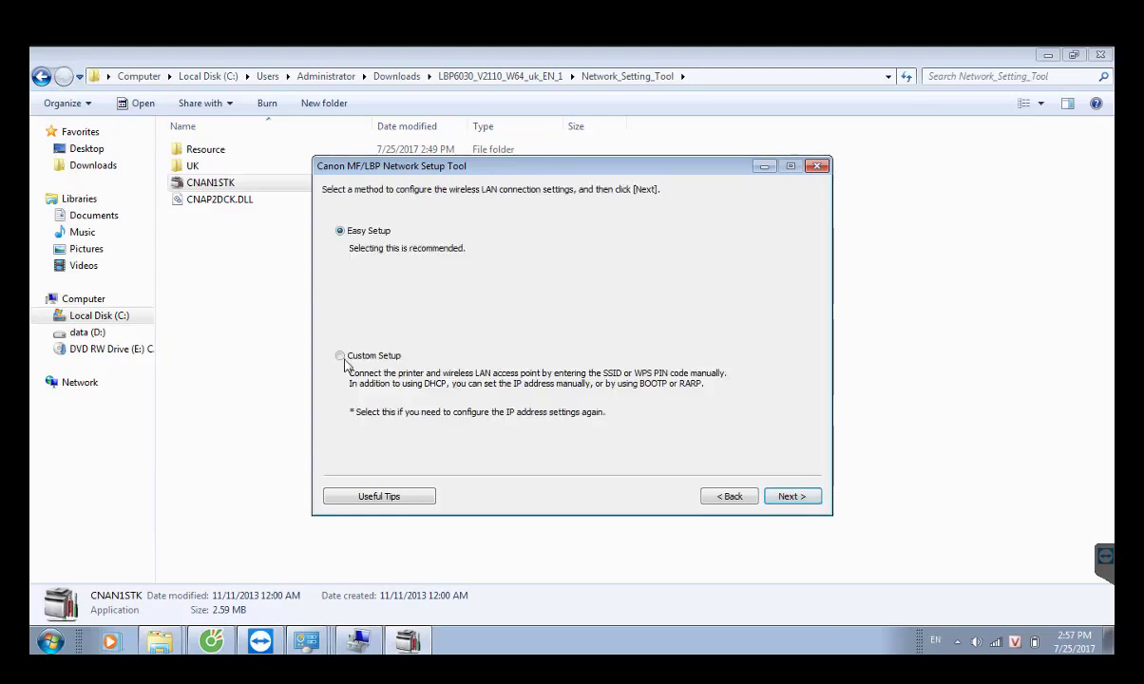
click(788, 497)
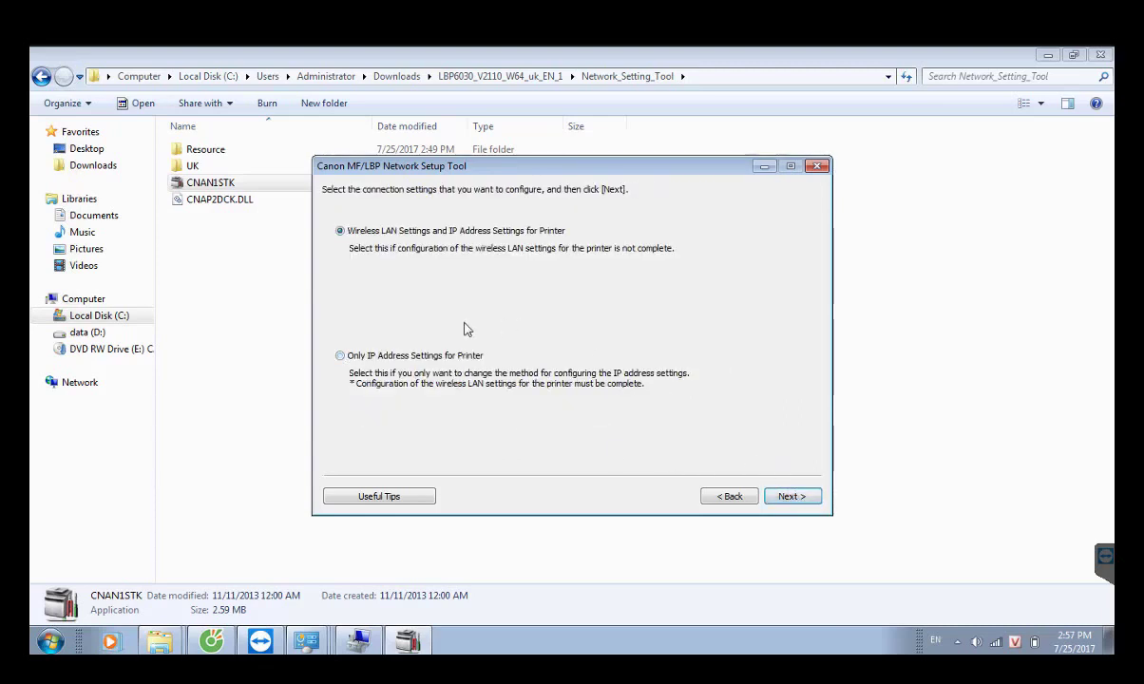
click(789, 497)
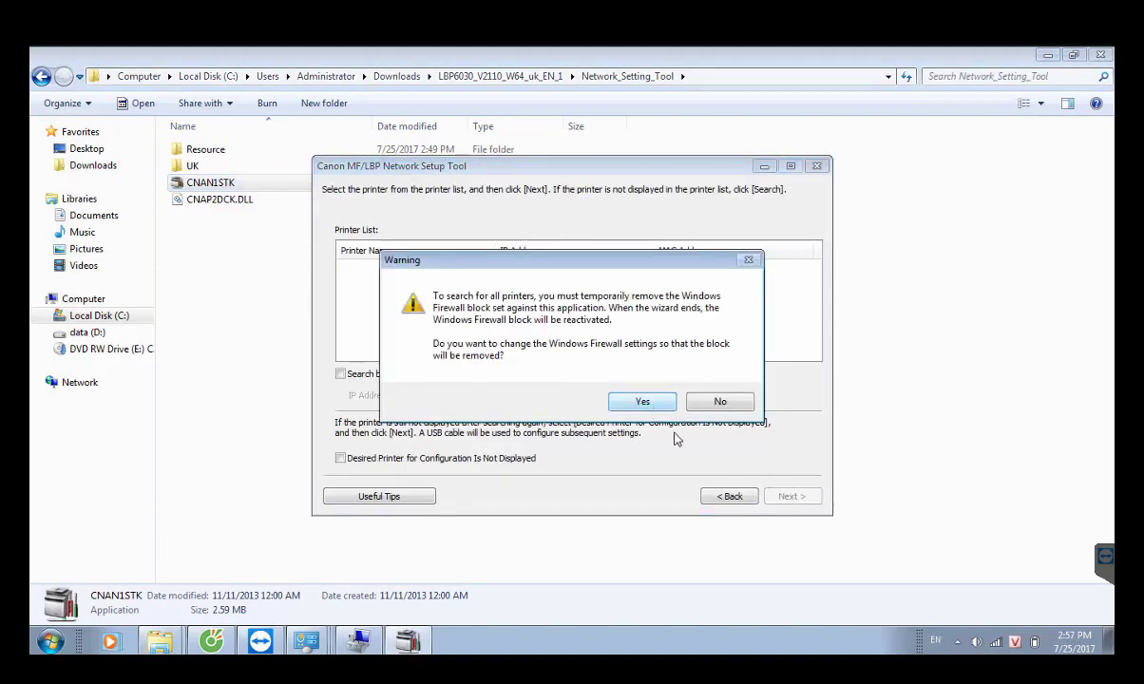
click(653, 406)
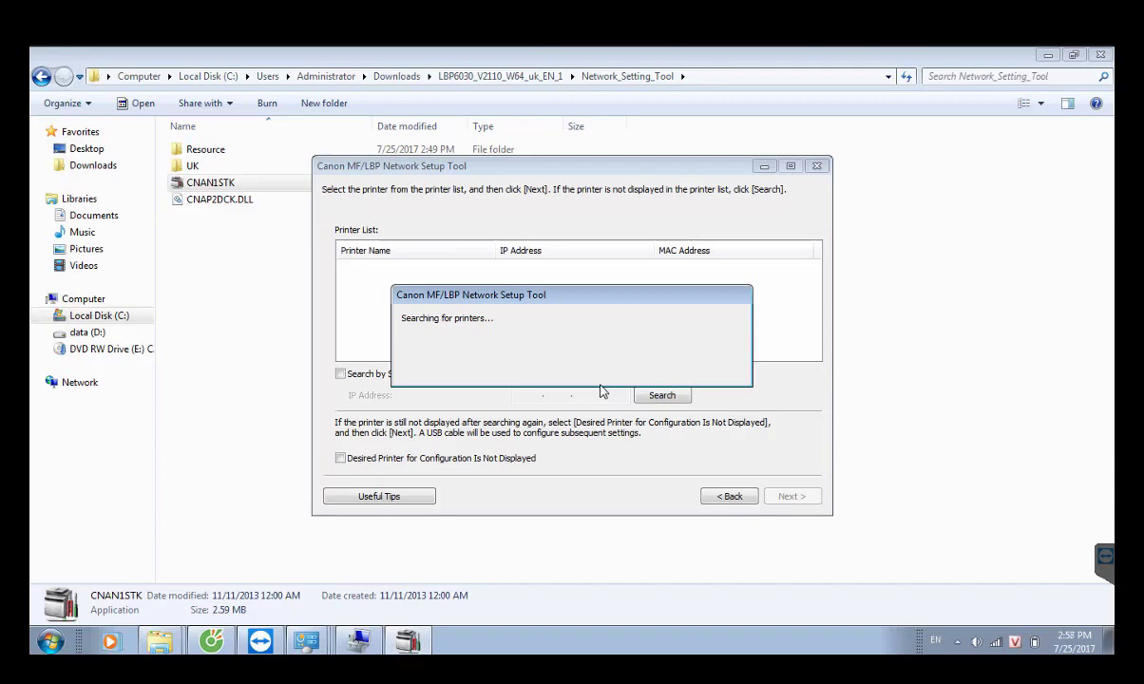
- Assign the found Canon LBP6030/6040/6018L the manual IP address 192.168.1.88, subnet mask 255.255.255.0 and gateway 192.168.1.1, and finish the network setup
click(378, 266)
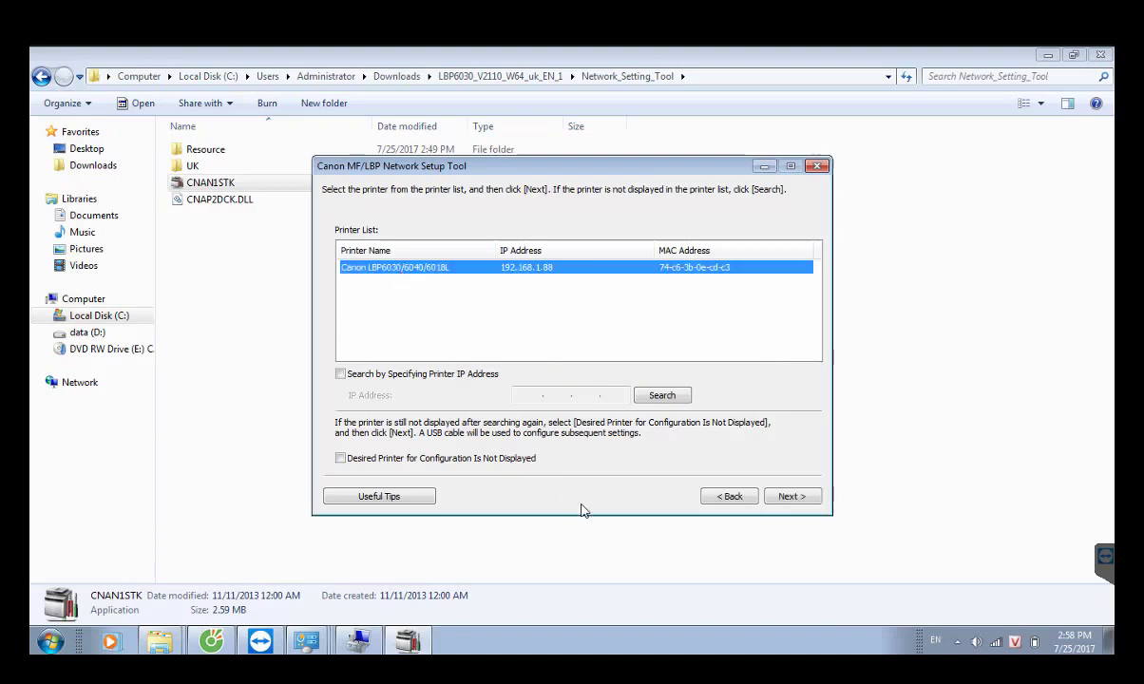
click(791, 497)
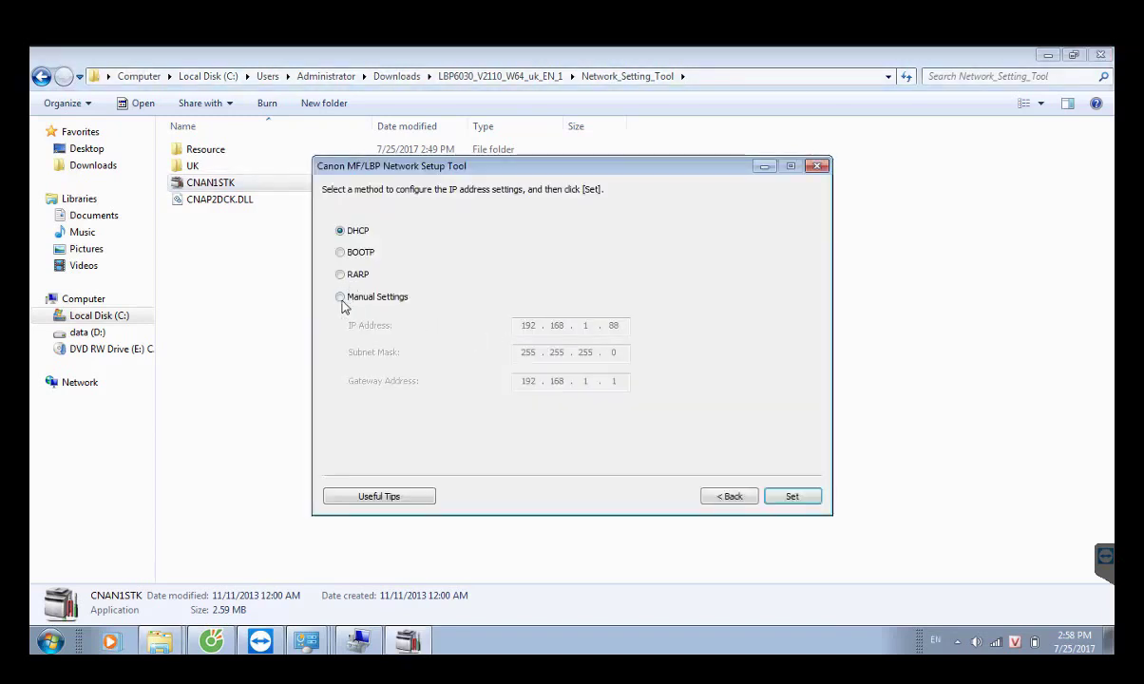
click(340, 298)
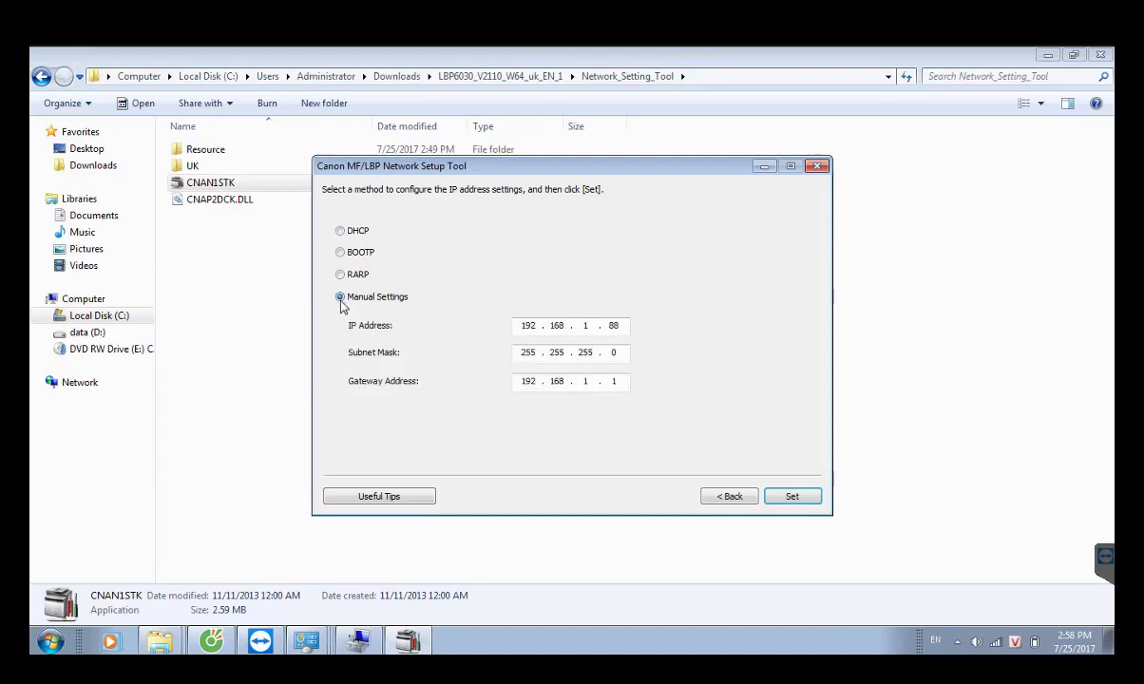
click(786, 496)
click(787, 496)
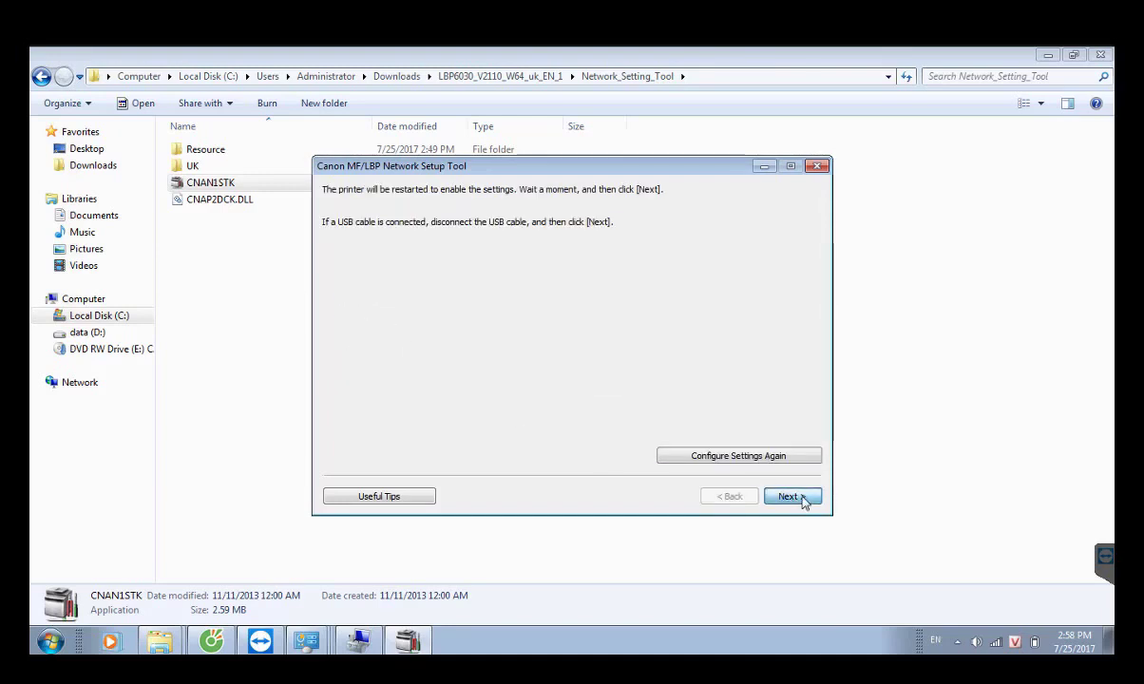
click(794, 497)
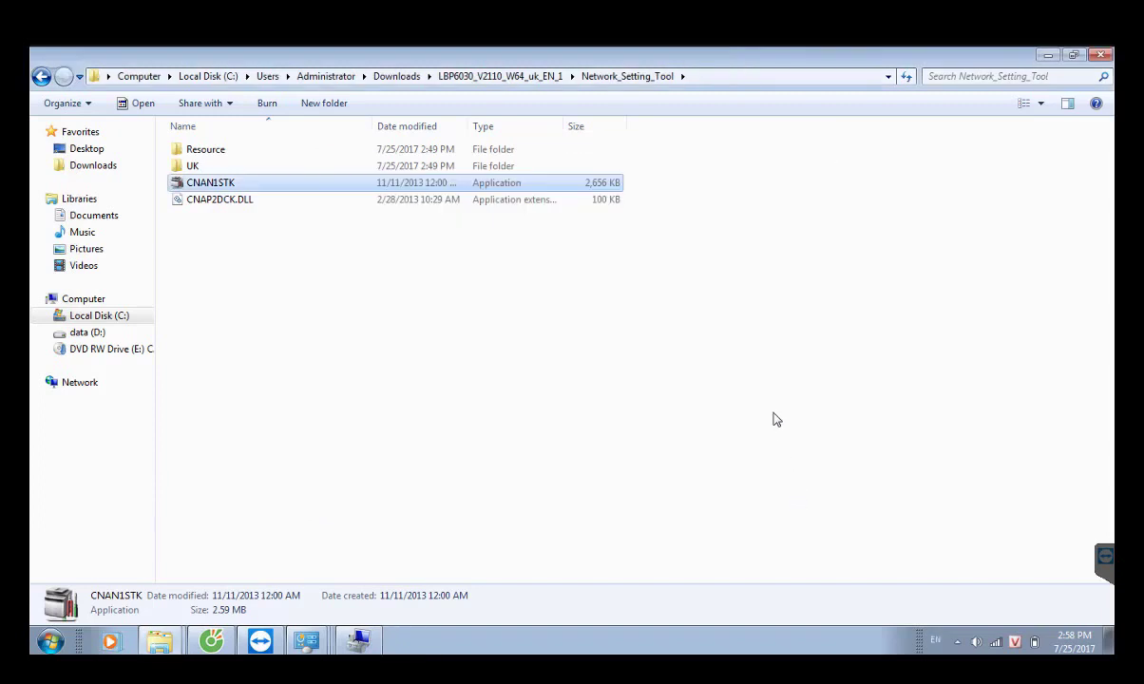
- Close the Network_Setting_Tool folder window and the Computer Management window, leaving Devices and Printers open
click(1102, 57)
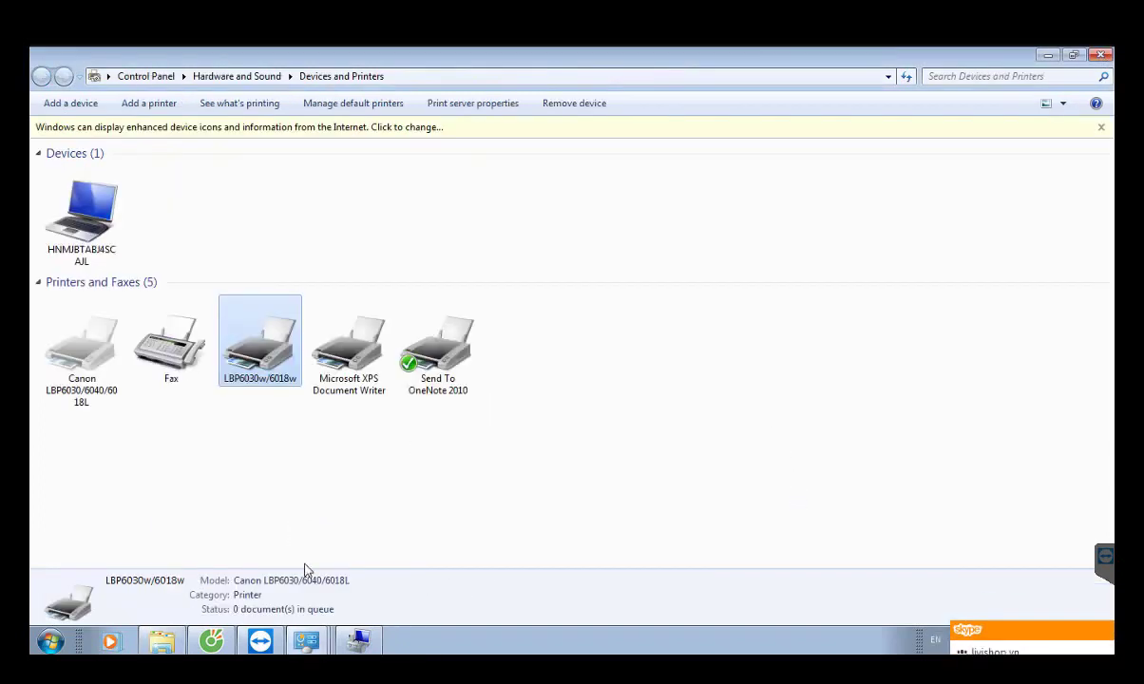
click(358, 641)
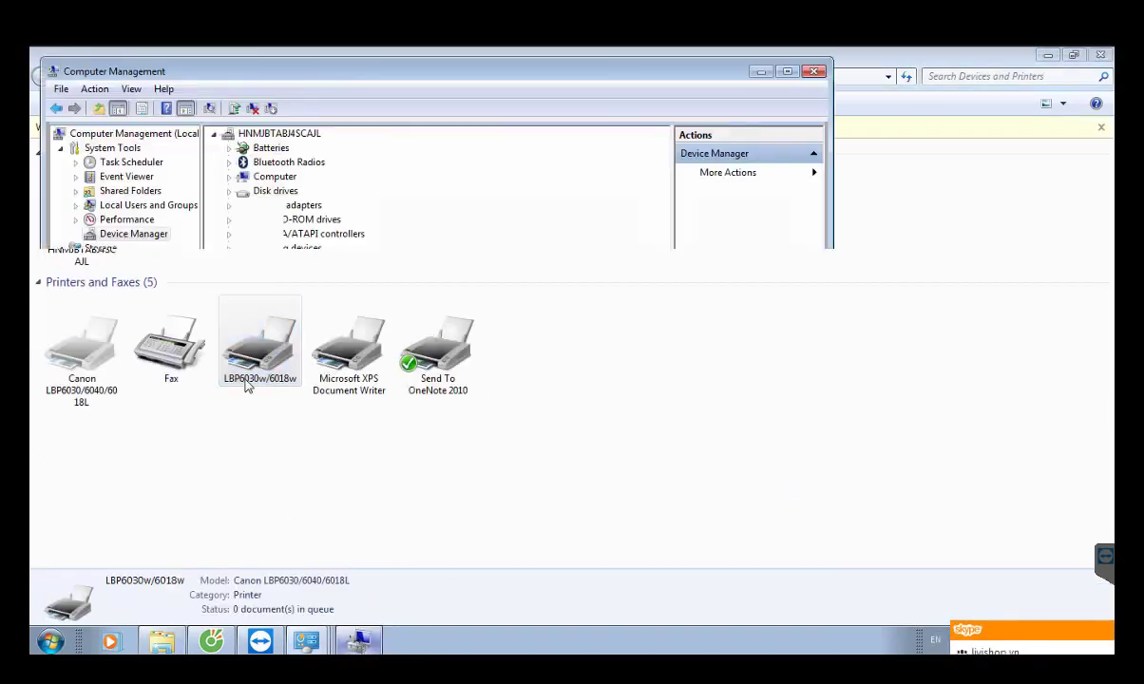
click(814, 74)
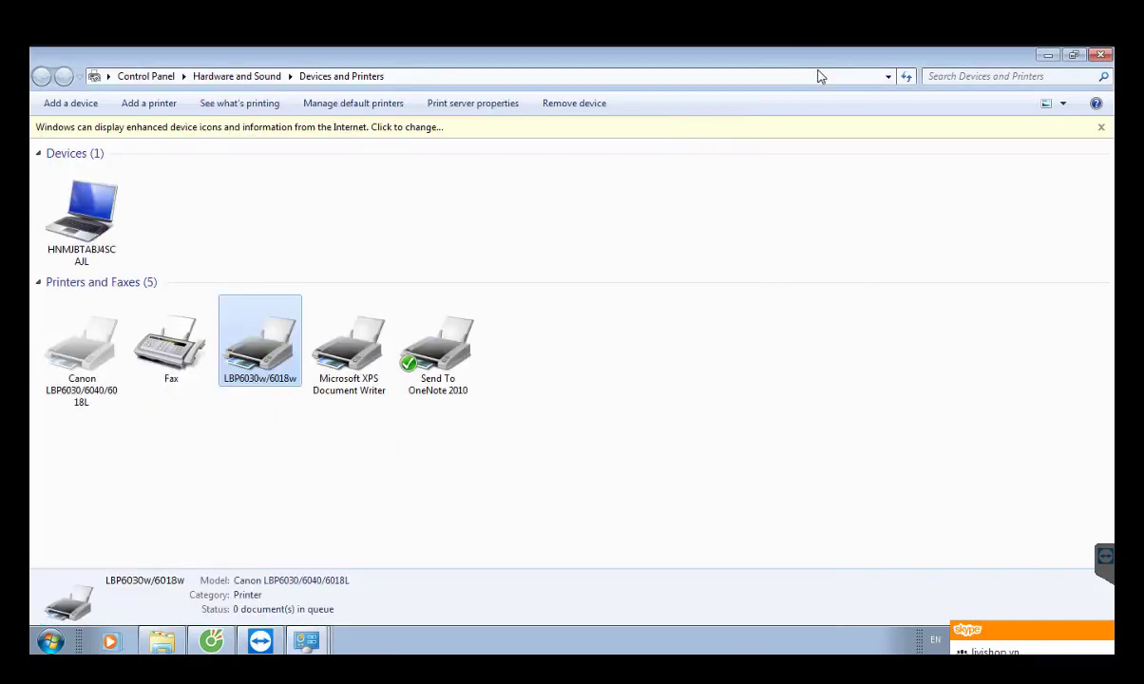
- Print a test page from the printer properties of the LBP6030w/6018w and dismiss the confirmation
right_click(270, 354)
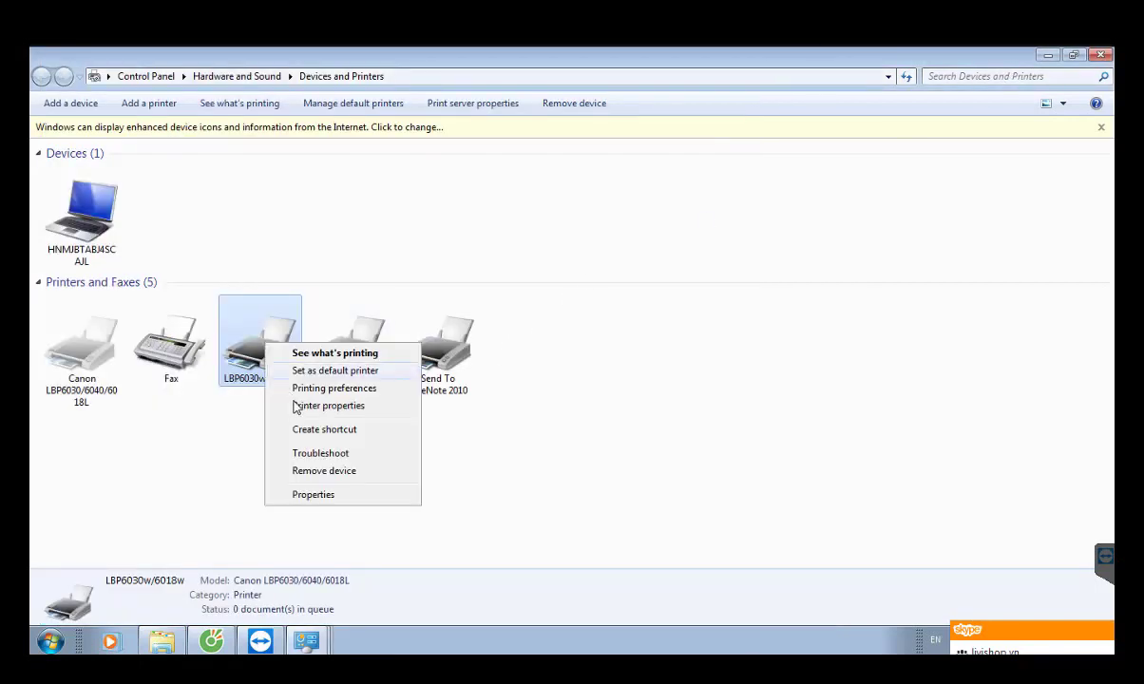
click(314, 404)
click(605, 477)
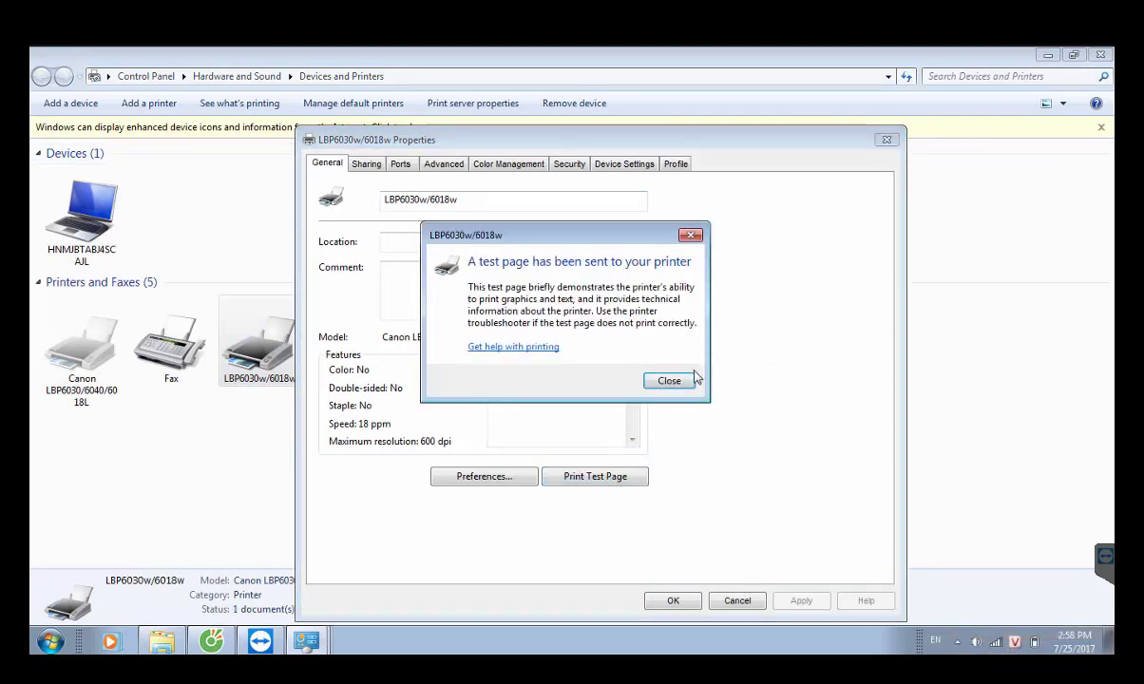
click(670, 382)
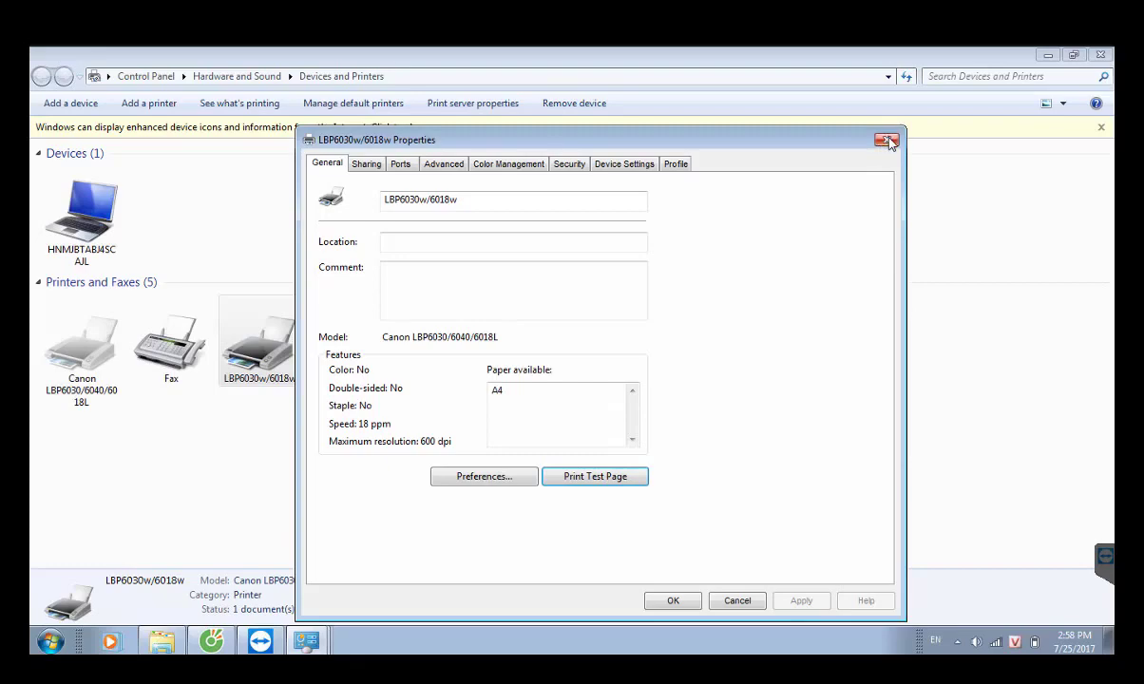